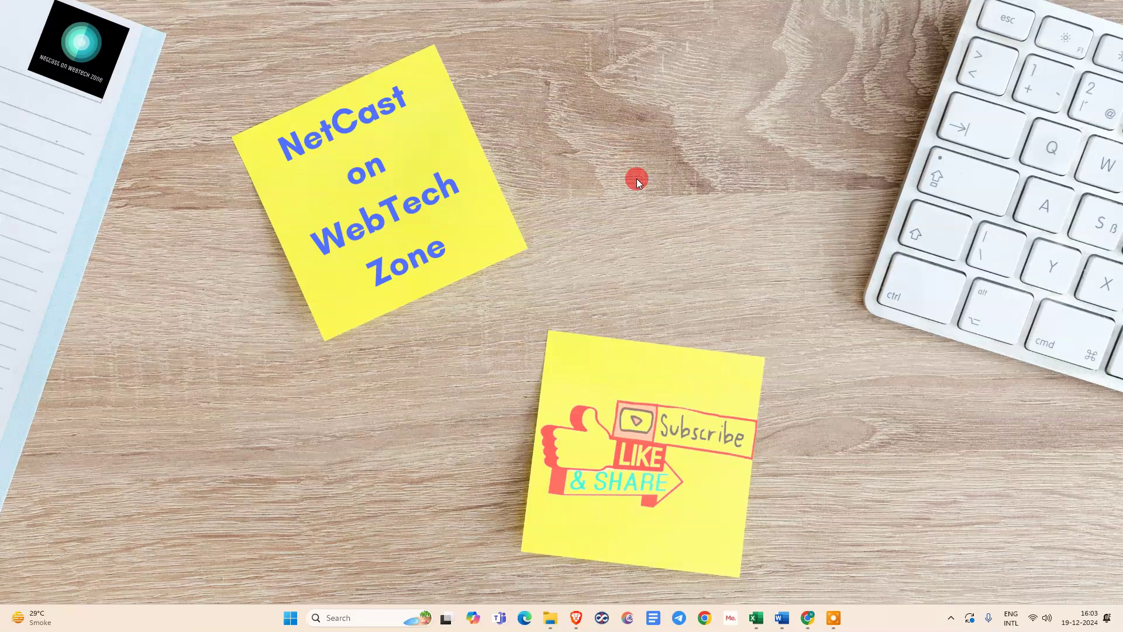
# Step: Refresh the desktop, bring Training proposal 121 forward in Word and scroll through it
pyautogui.rightClick(559, 96)
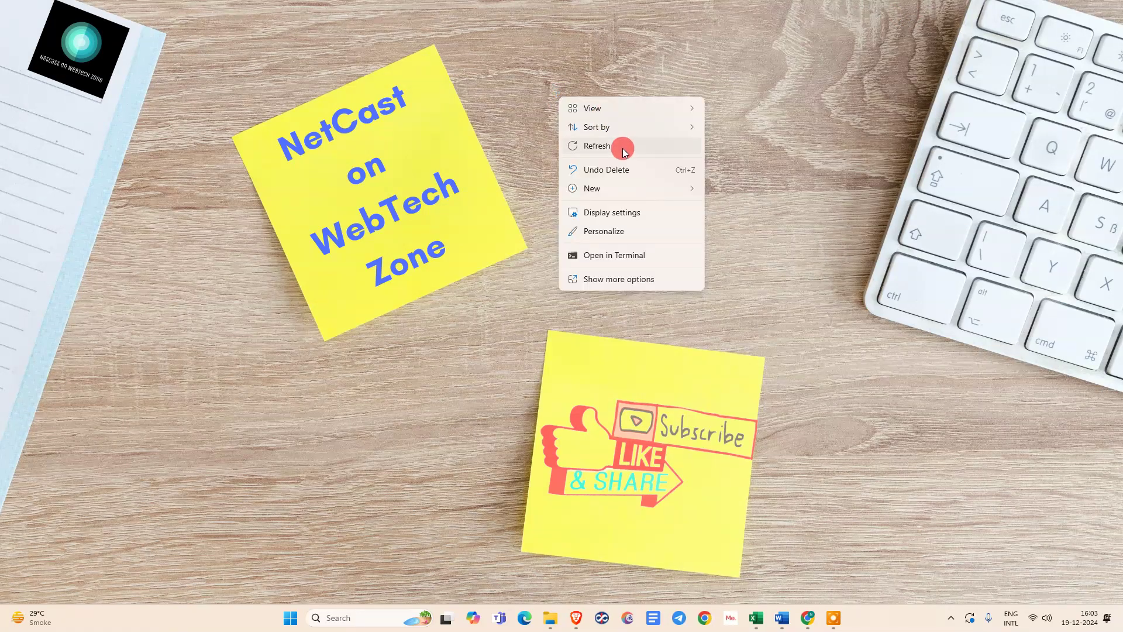
pyautogui.click(621, 148)
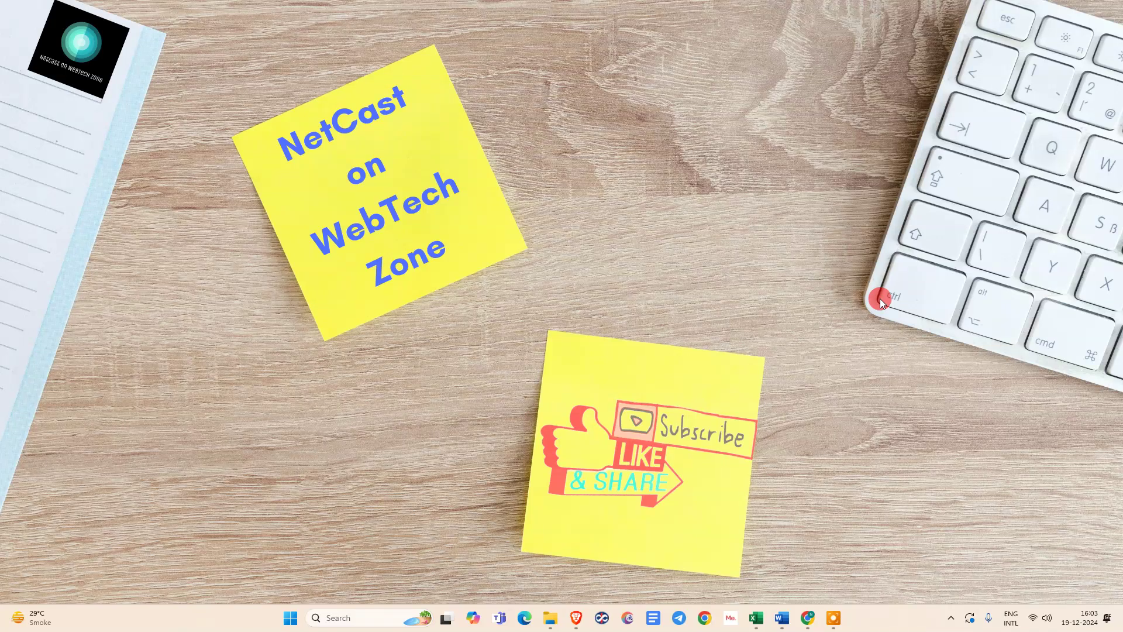
pyautogui.click(788, 617)
pyautogui.click(730, 557)
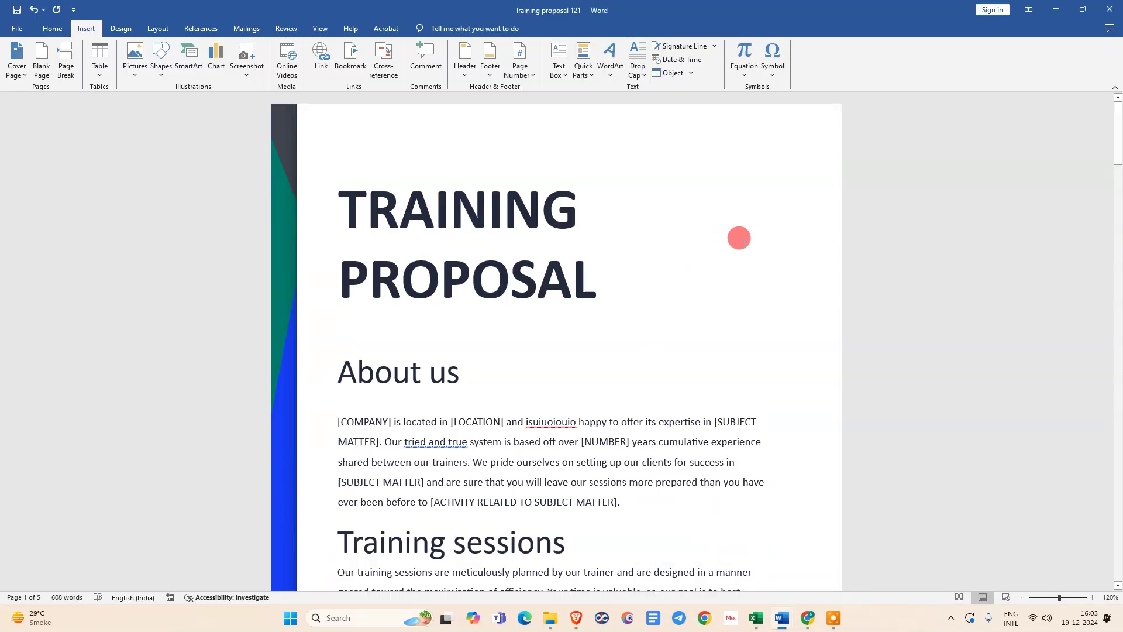
pyautogui.scroll(-15, 885, 255)
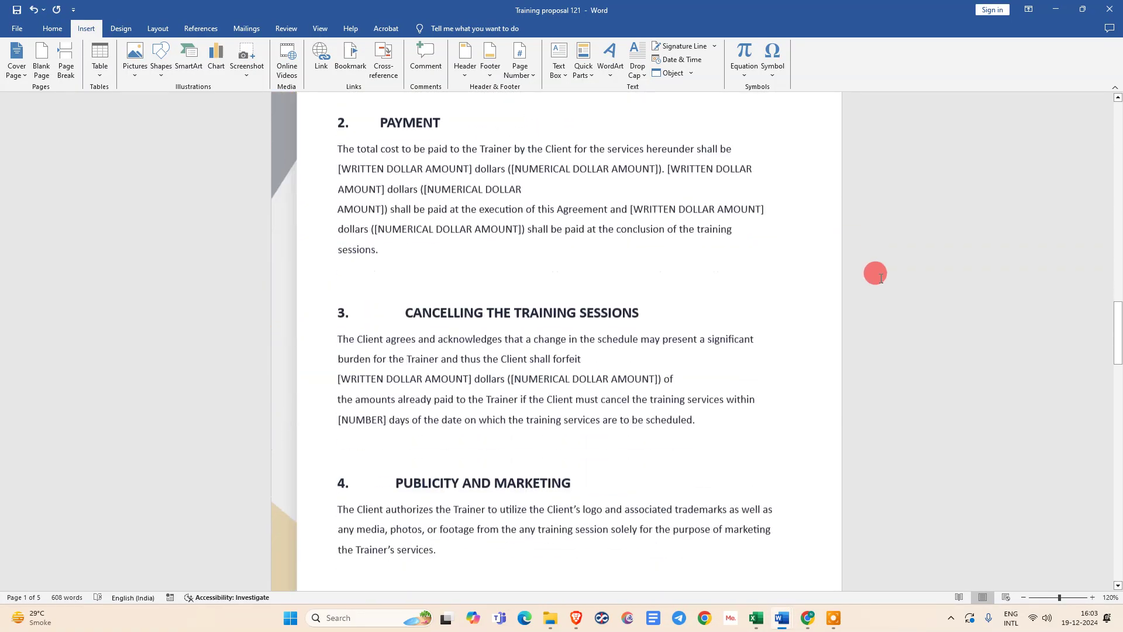
pyautogui.scroll(-8, 880, 274)
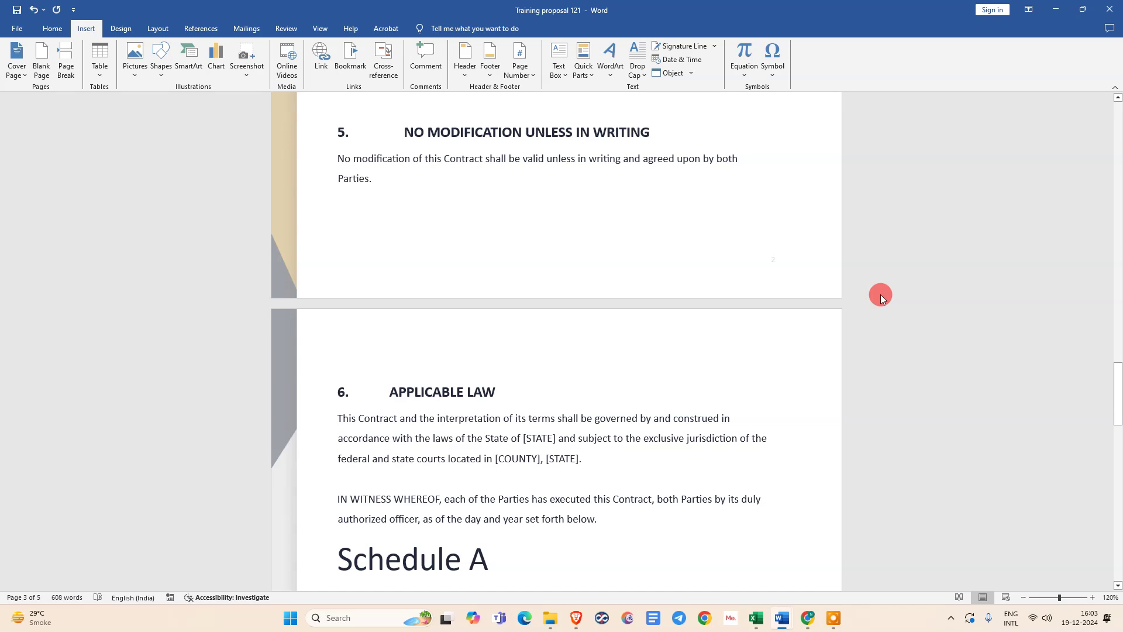
pyautogui.scroll(-8, 879, 294)
pyautogui.click(1117, 447)
pyautogui.moveTo(1118, 448); pyautogui.dragTo(1102, 111)
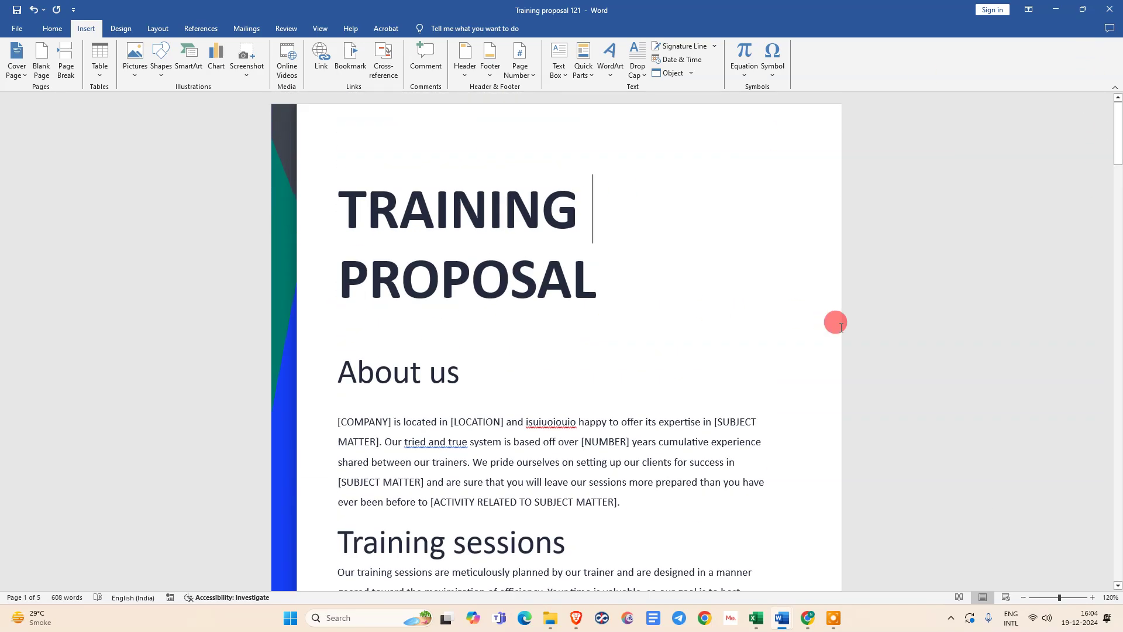
# Step: Browse File > Open for Training proposal files, then cancel without opening another one
pyautogui.click(17, 29)
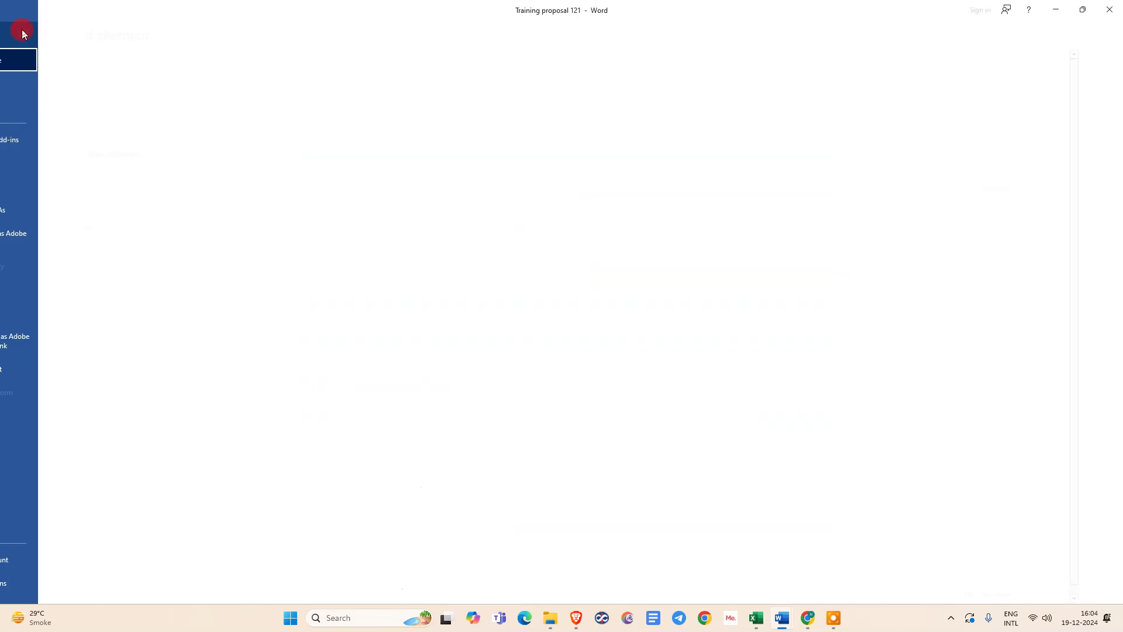
pyautogui.click(41, 108)
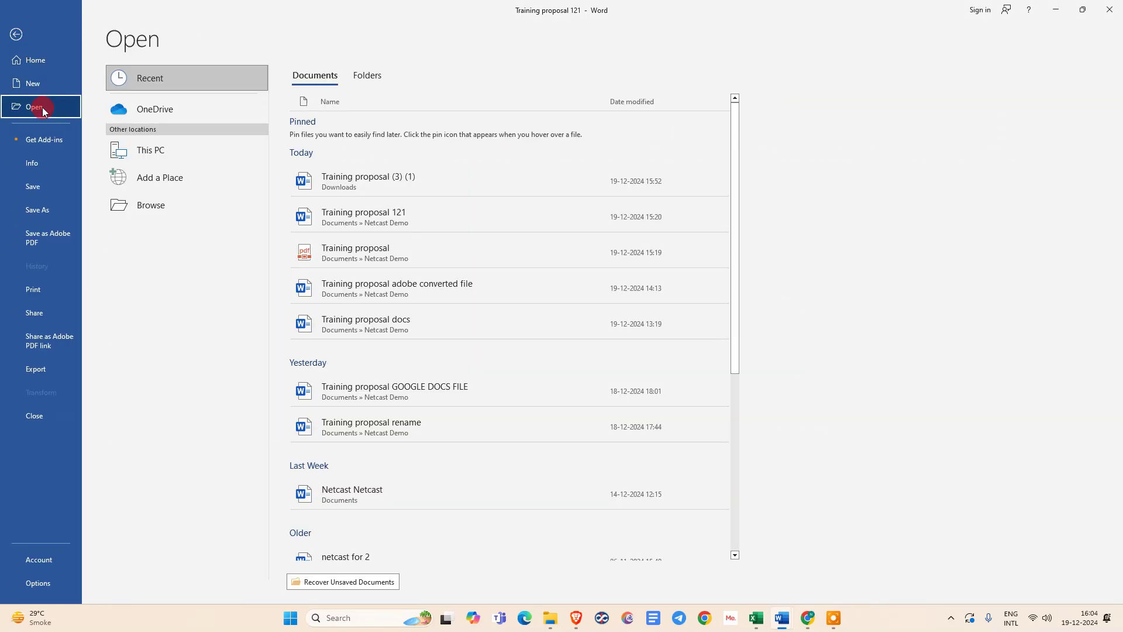
pyautogui.click(144, 212)
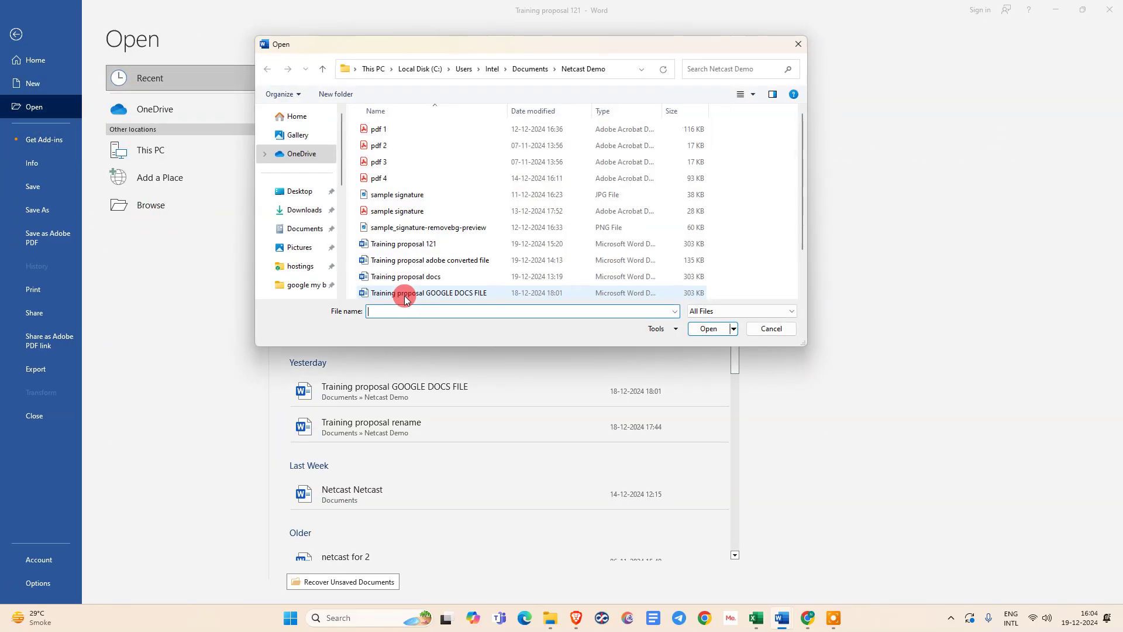
pyautogui.click(403, 244)
pyautogui.click(418, 276)
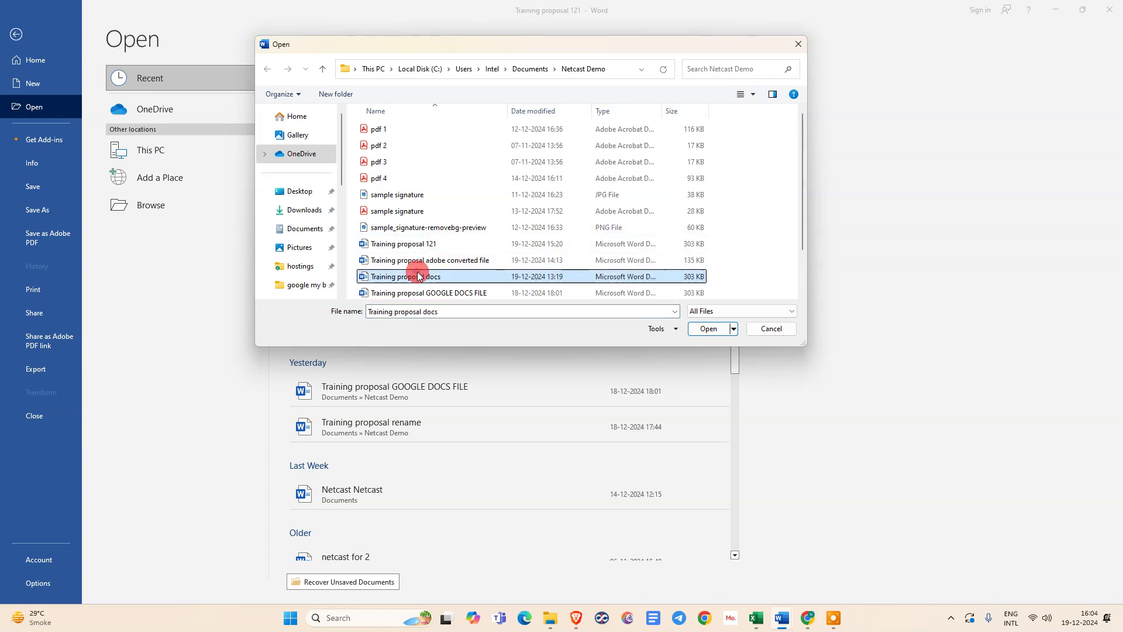
pyautogui.click(778, 328)
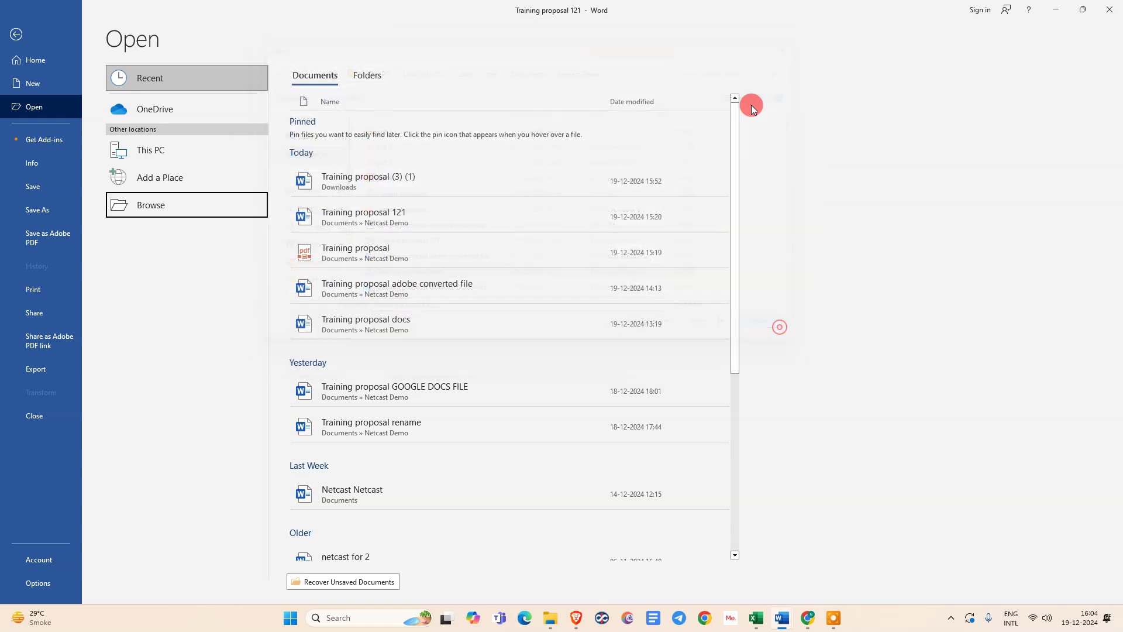
pyautogui.click(16, 34)
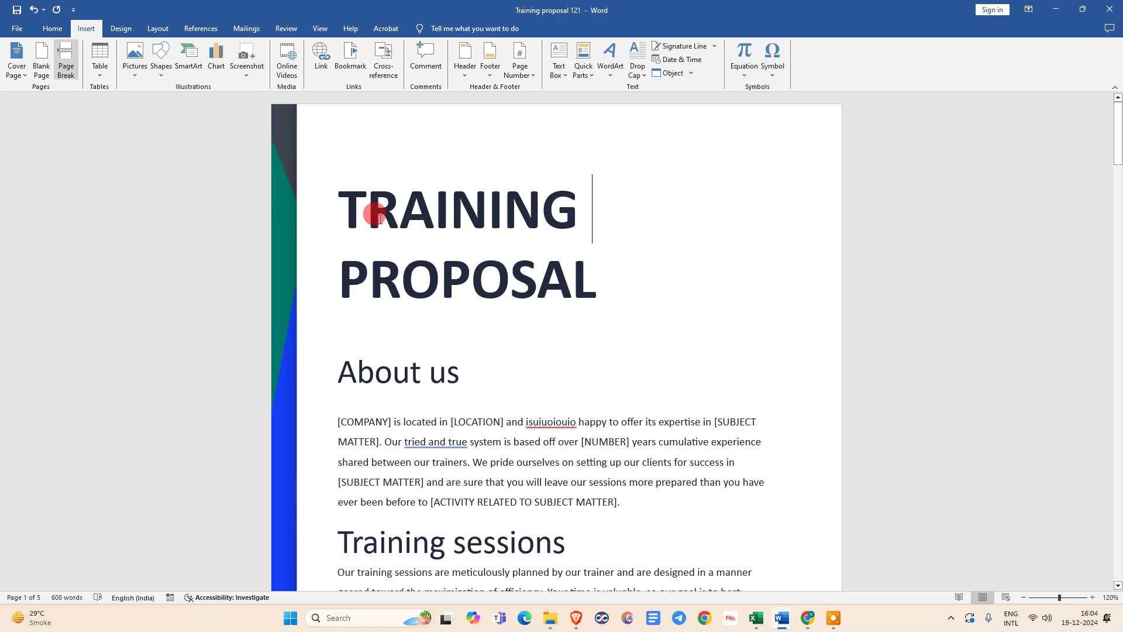
# Step: Scroll the document down and back up, then return to Word's File Home screen
pyautogui.scroll(-10, 762, 378)
pyautogui.scroll(-20, 764, 398)
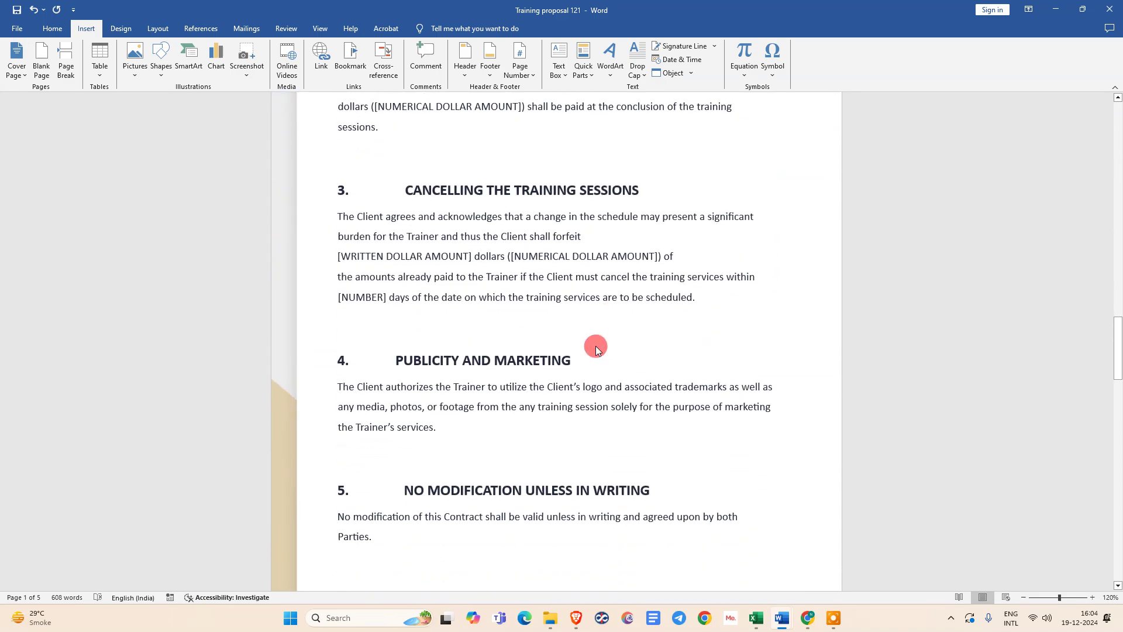
pyautogui.scroll(20, 648, 370)
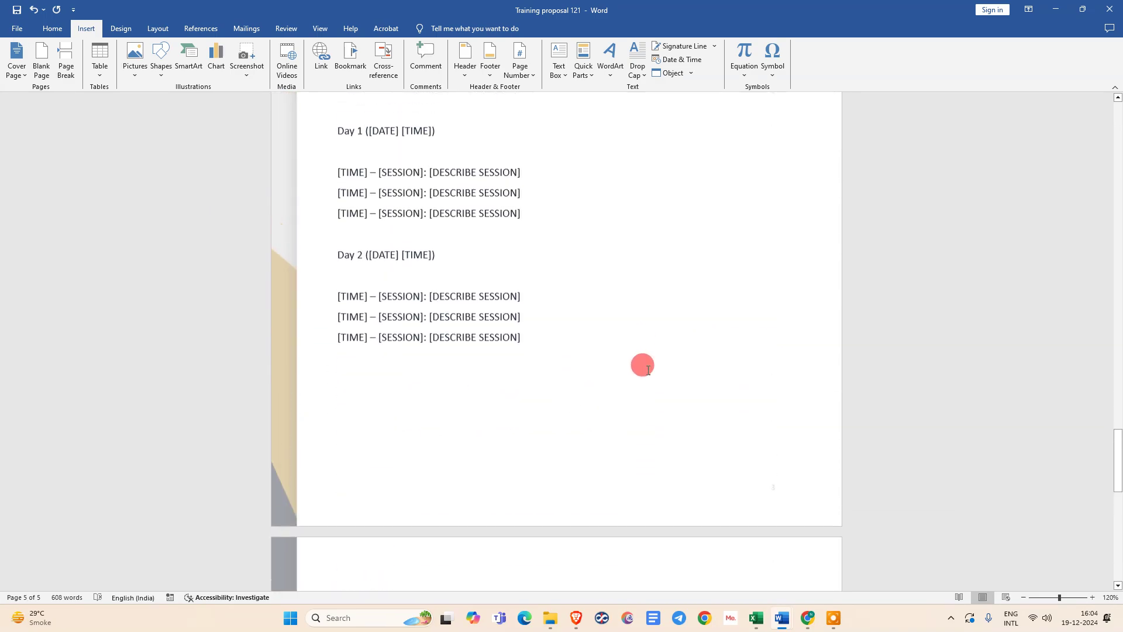
pyautogui.scroll(2, 645, 366)
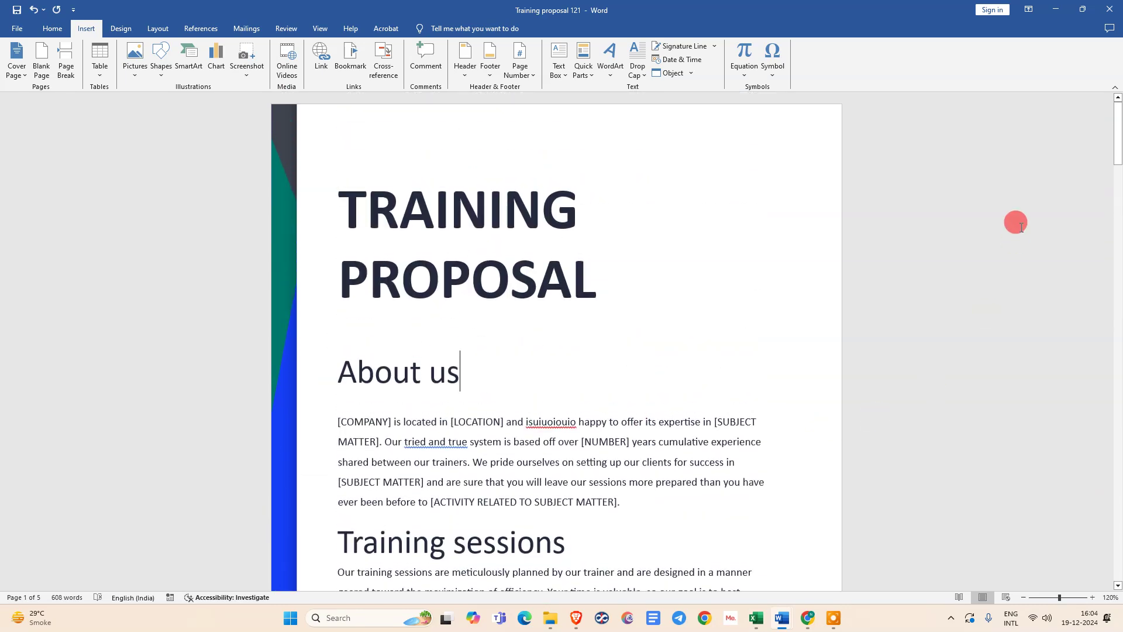
pyautogui.click(20, 32)
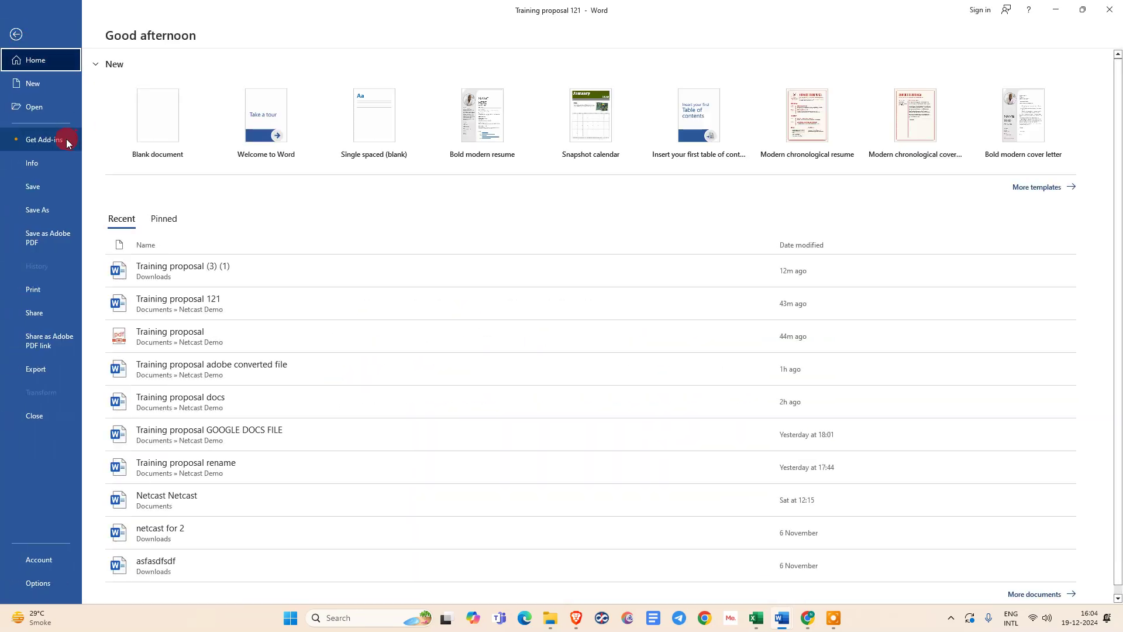
# Step: Under Export > Change File Type, choose Word Document and bring up Save As
pyautogui.click(16, 33)
pyautogui.click(21, 30)
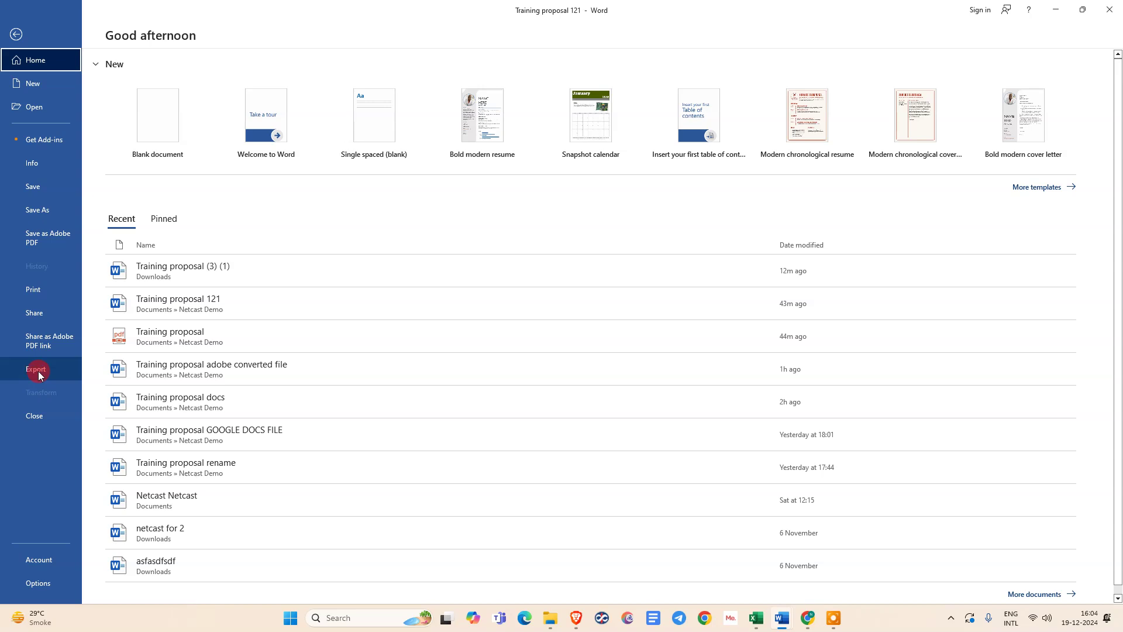
pyautogui.click(38, 371)
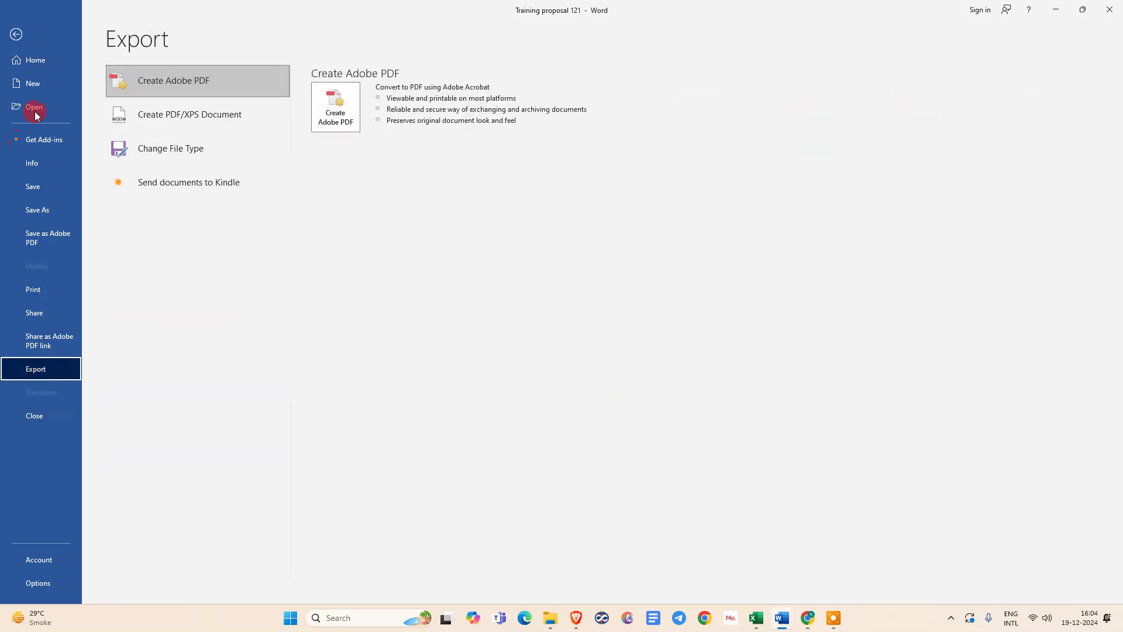
pyautogui.click(164, 149)
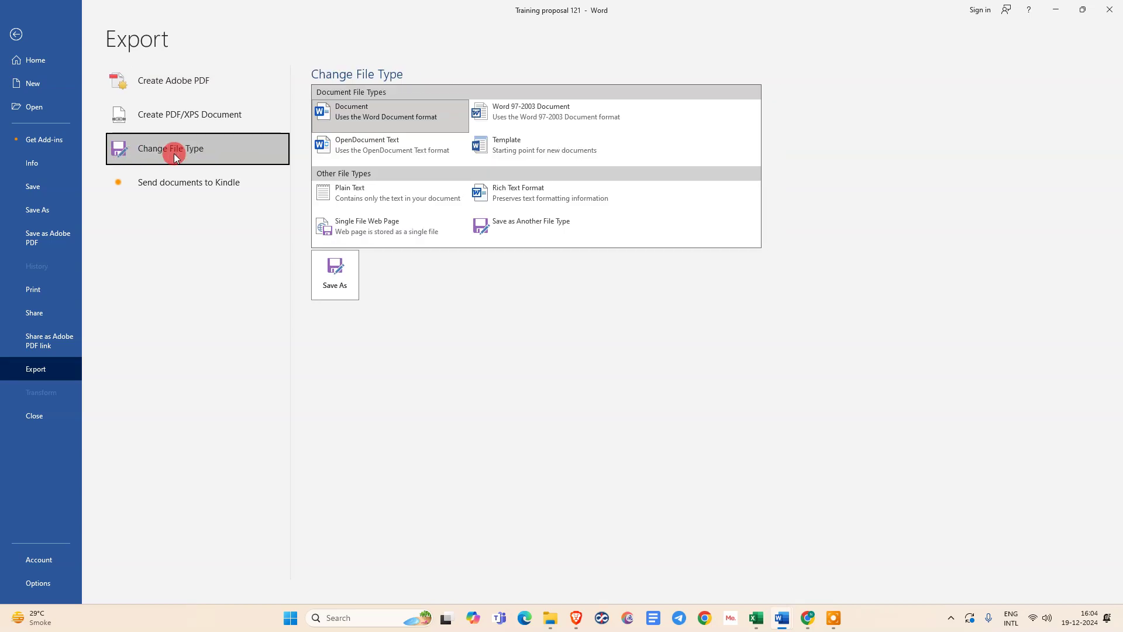
pyautogui.click(156, 92)
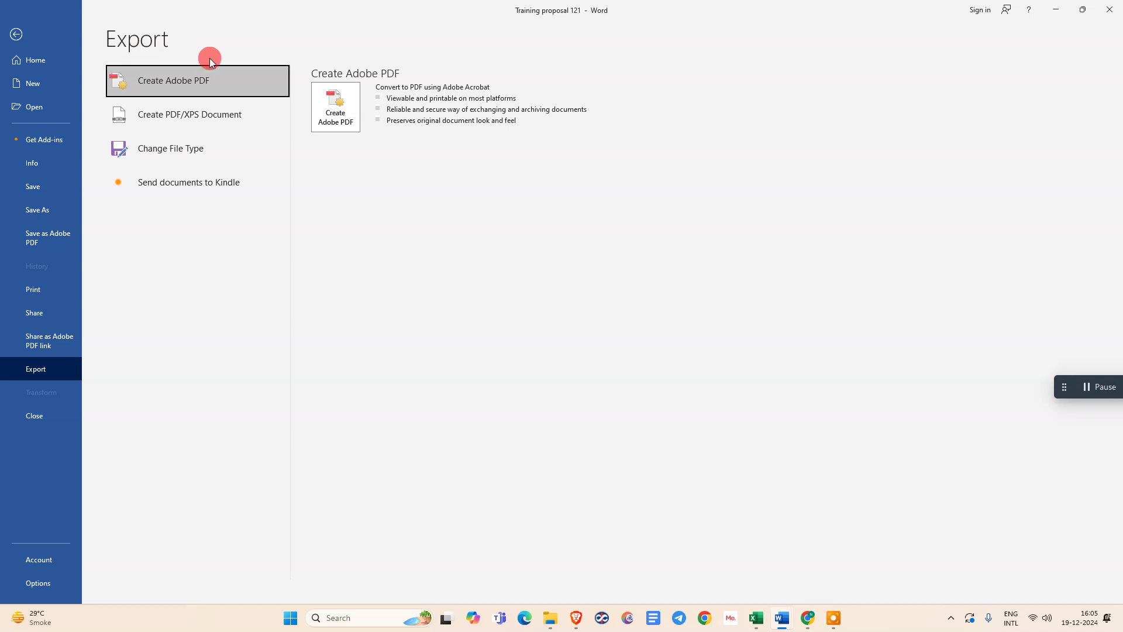
pyautogui.click(158, 140)
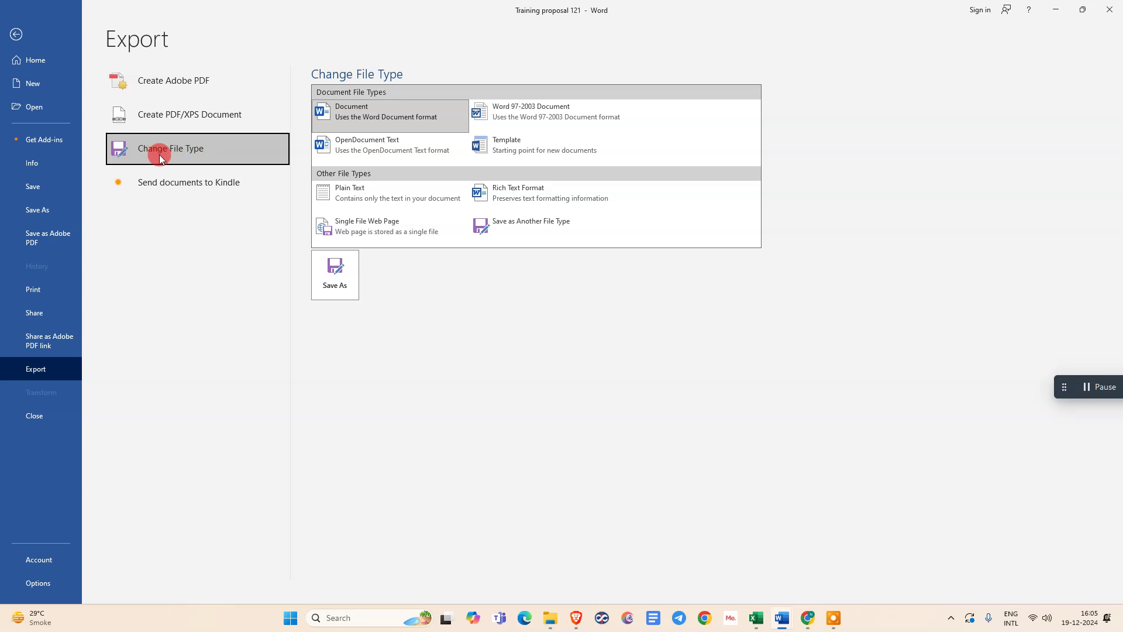
pyautogui.click(383, 103)
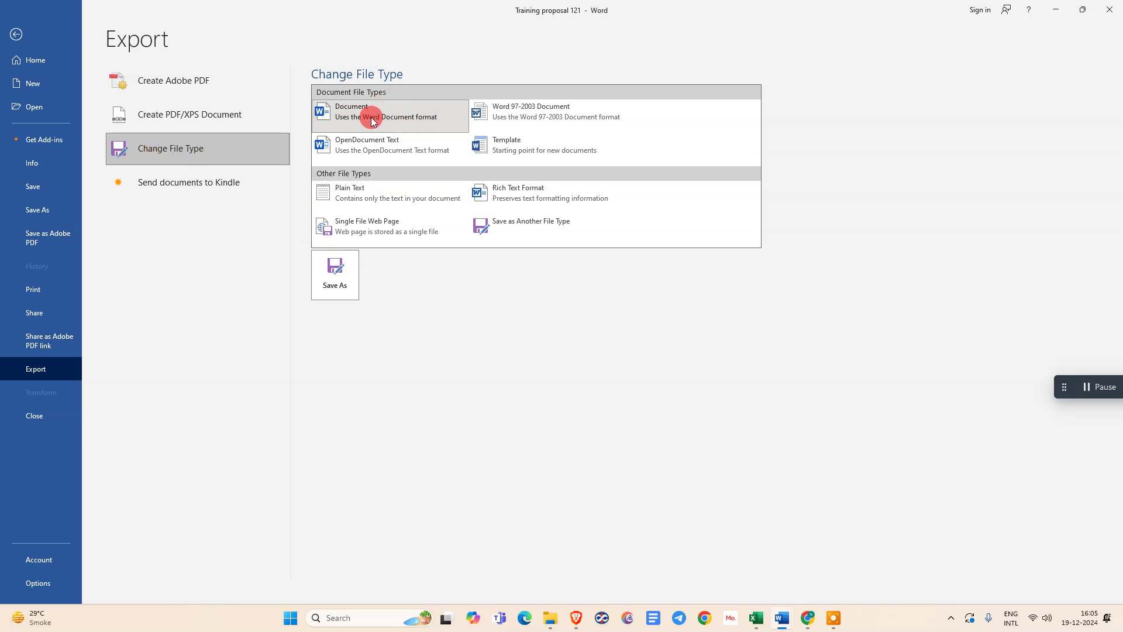
pyautogui.click(351, 284)
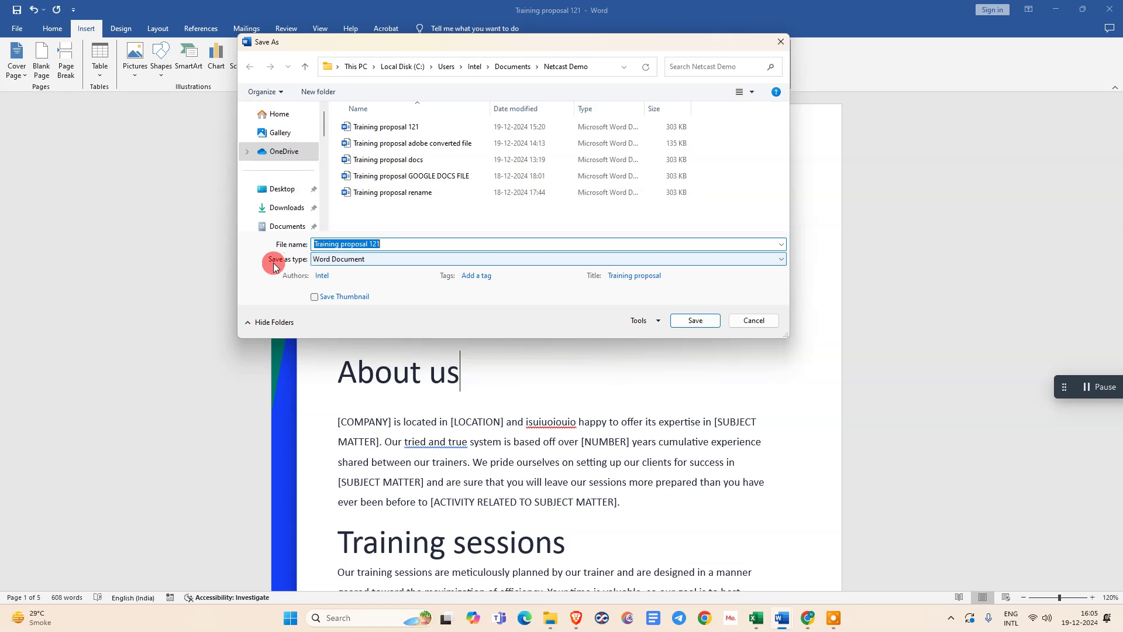
# Step: Set Save as type to PDF and review the PDF options without changes
pyautogui.click(334, 260)
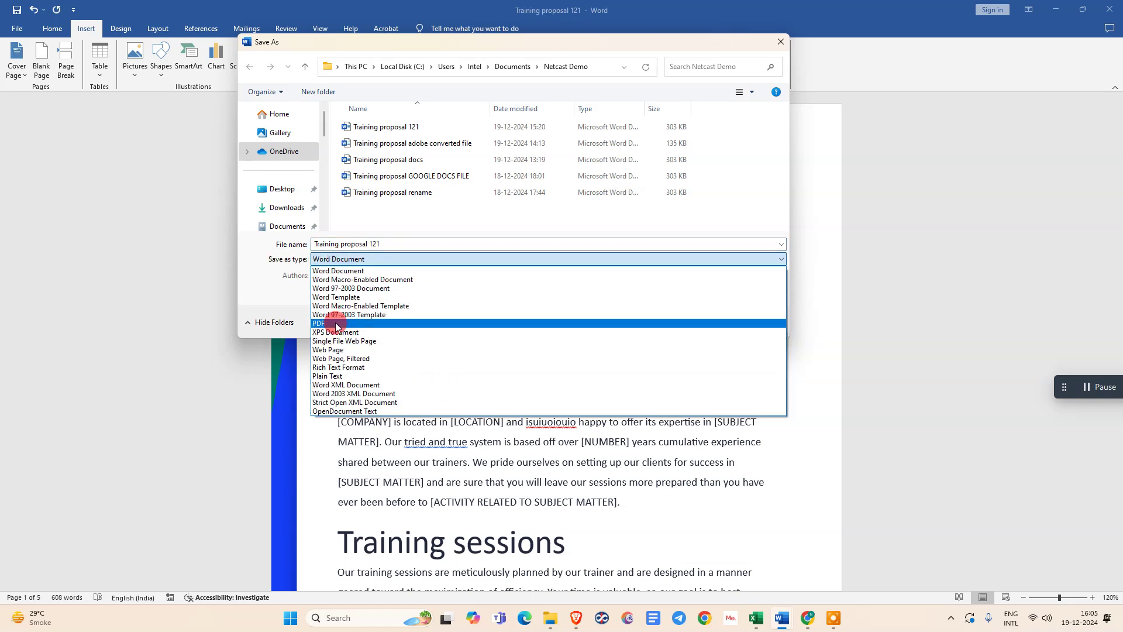
pyautogui.click(334, 322)
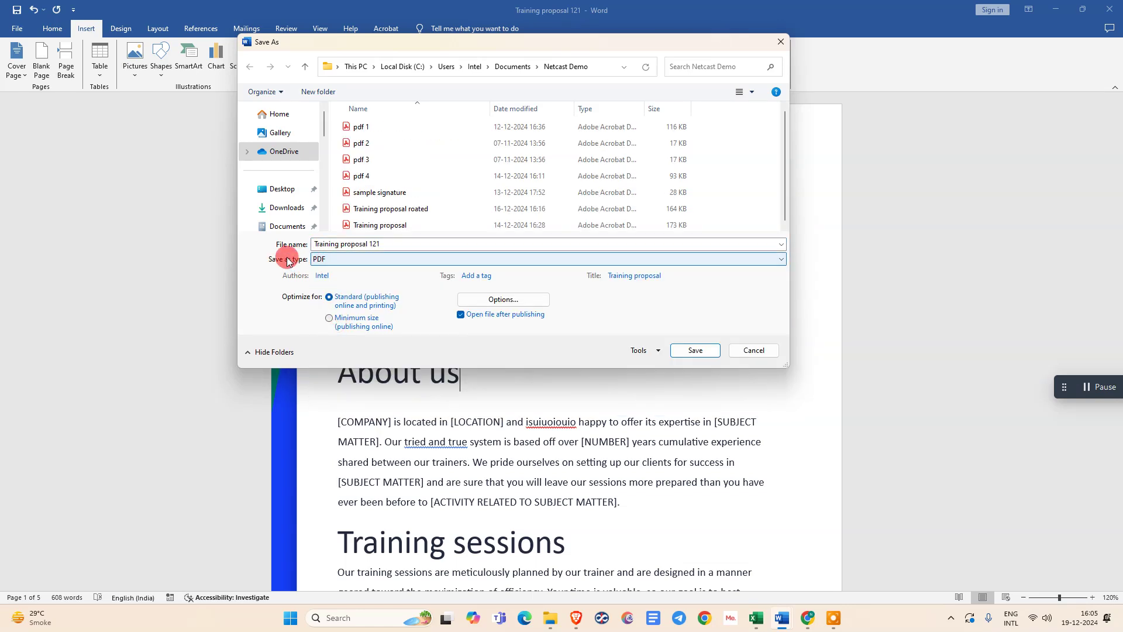
pyautogui.click(483, 302)
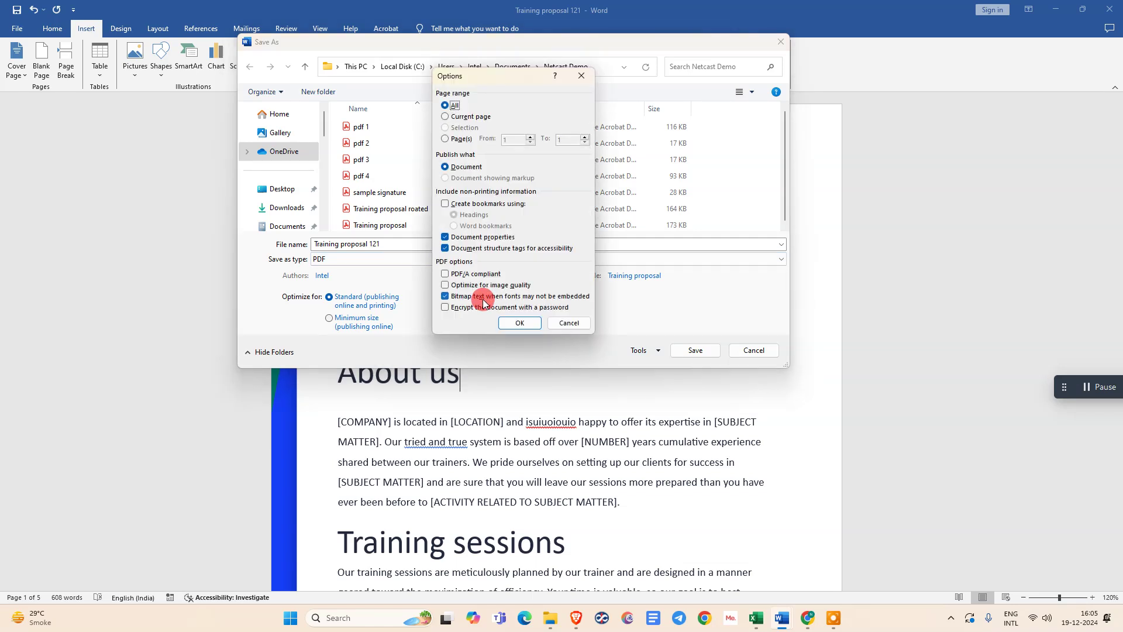
pyautogui.click(582, 78)
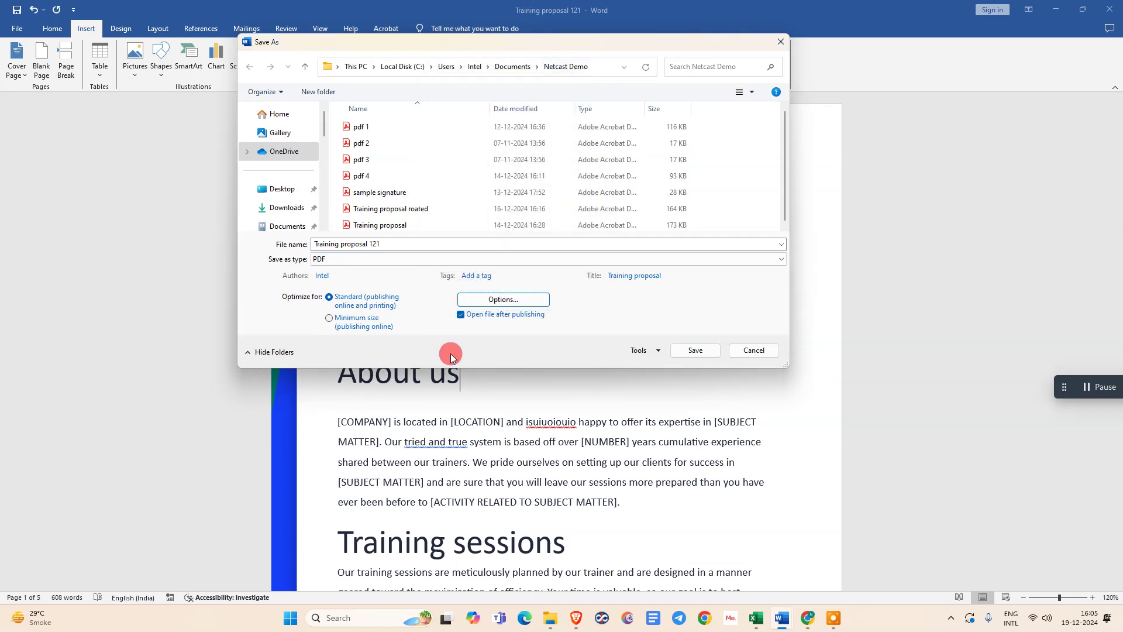
# Step: Set picture compression to High fidelity and save Training proposal 121 as PDF
pyautogui.click(658, 351)
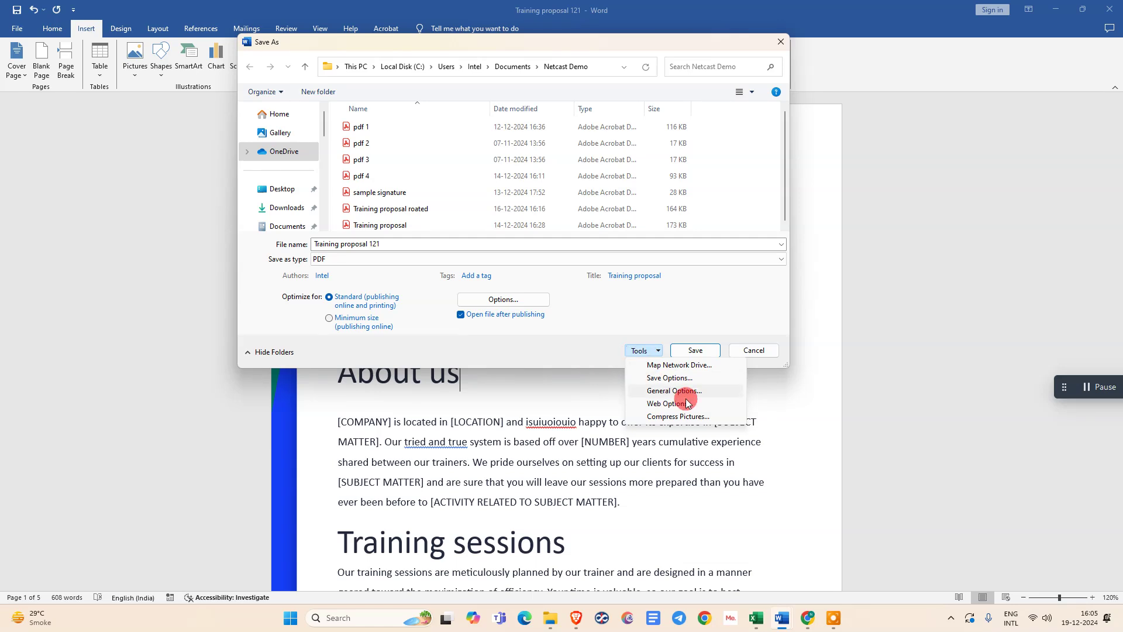
pyautogui.click(669, 417)
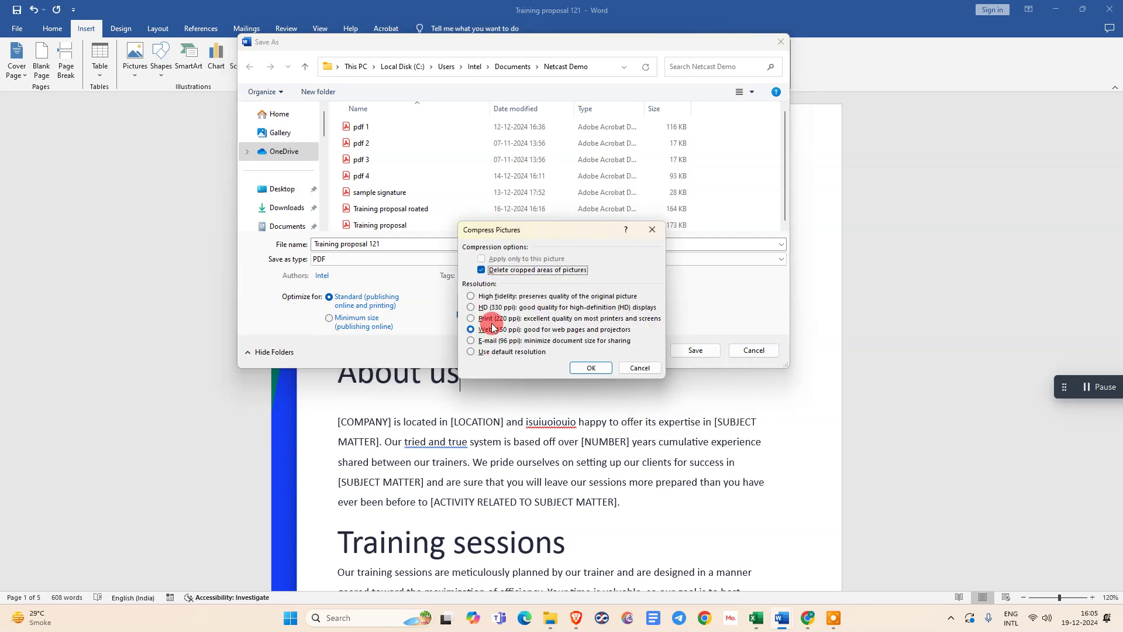
pyautogui.click(481, 296)
pyautogui.click(611, 369)
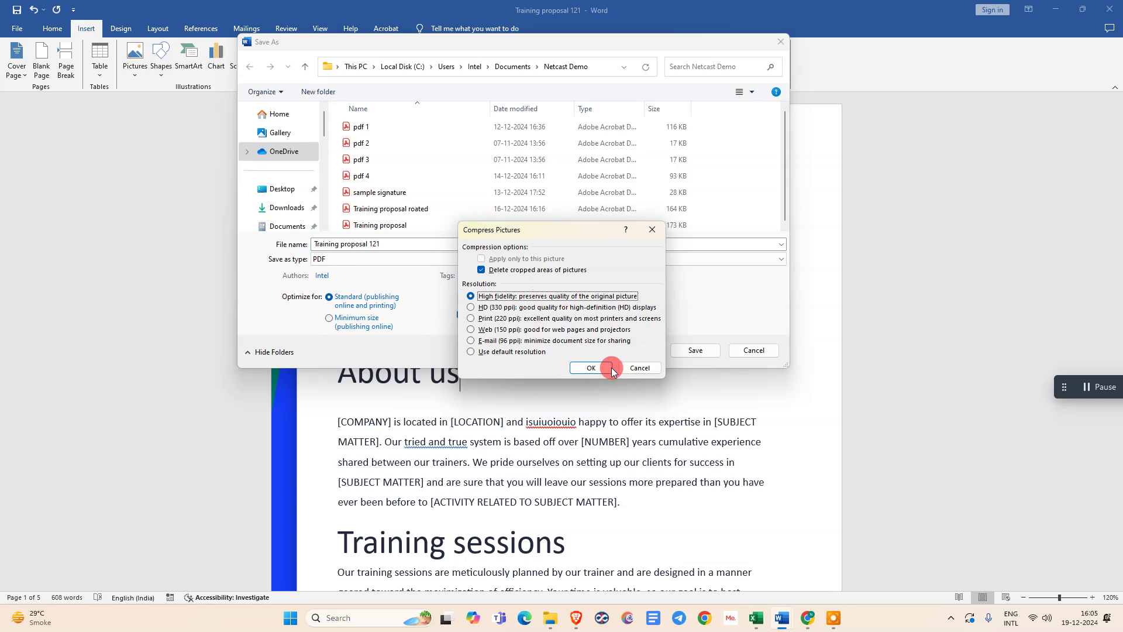
pyautogui.click(695, 349)
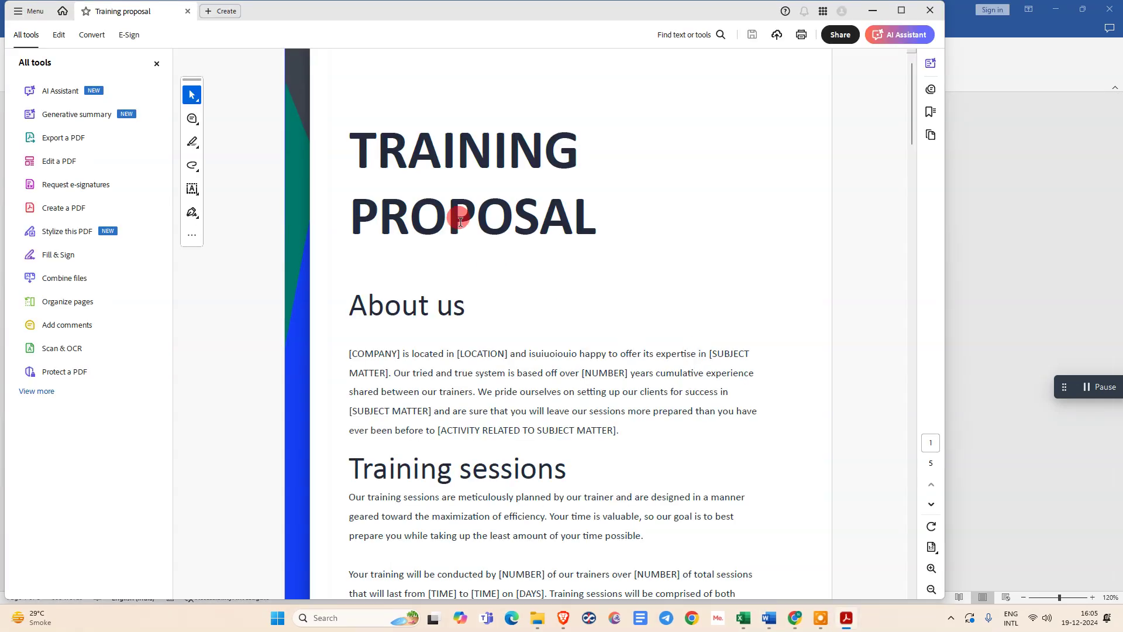
# Step: Scroll through the 5-page PDF in Acrobat, then close it to return to Word
pyautogui.scroll(-10, 451, 218)
pyautogui.scroll(-20, 551, 270)
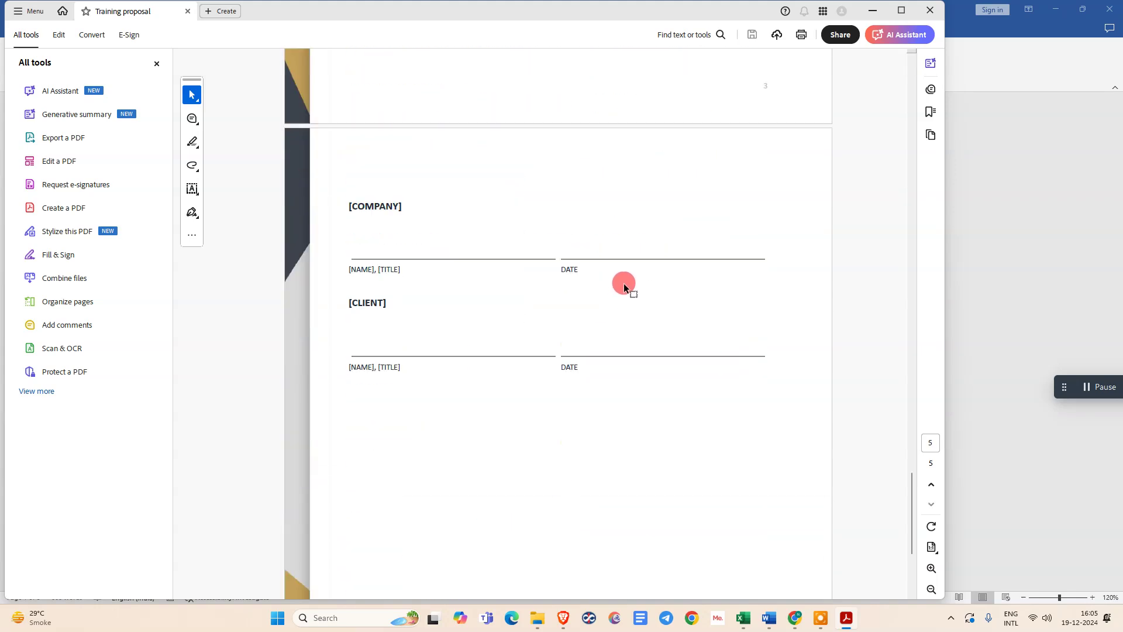
pyautogui.scroll(20, 623, 283)
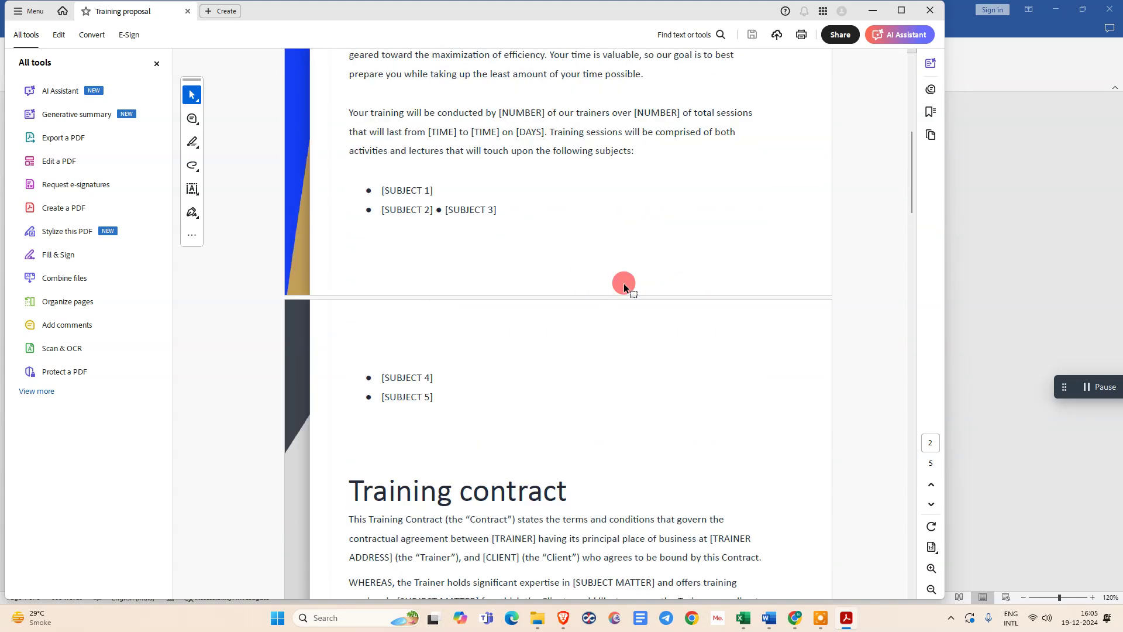
pyautogui.click(930, 10)
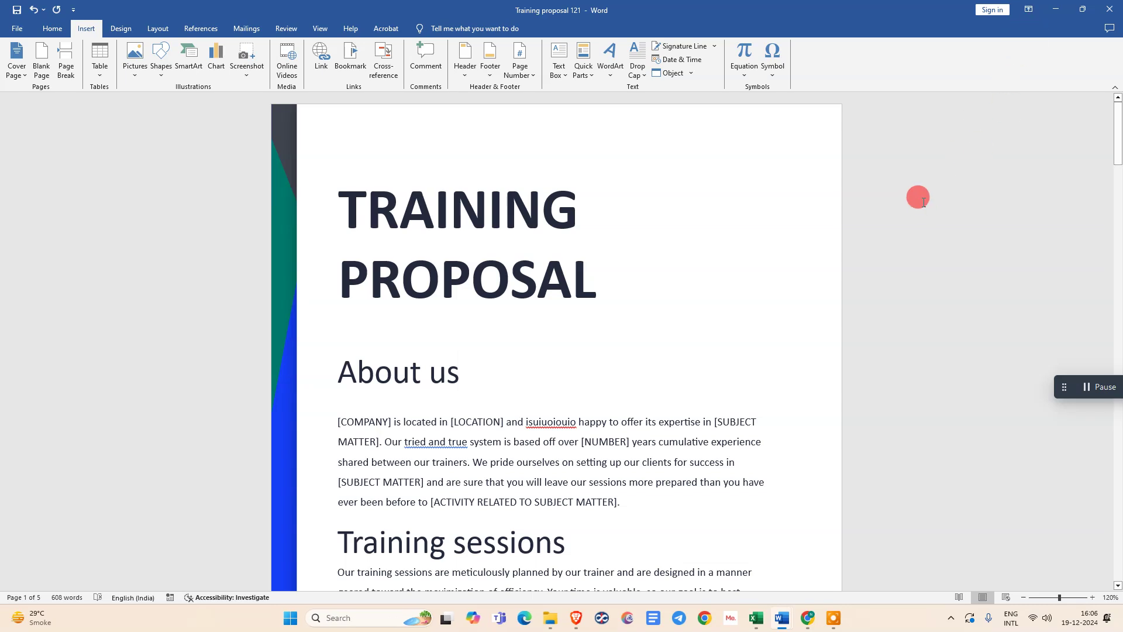
# Step: Switch to Chrome, check and dismiss the account popup, then open Google Drive
pyautogui.hotkey('alt', 'Tab')
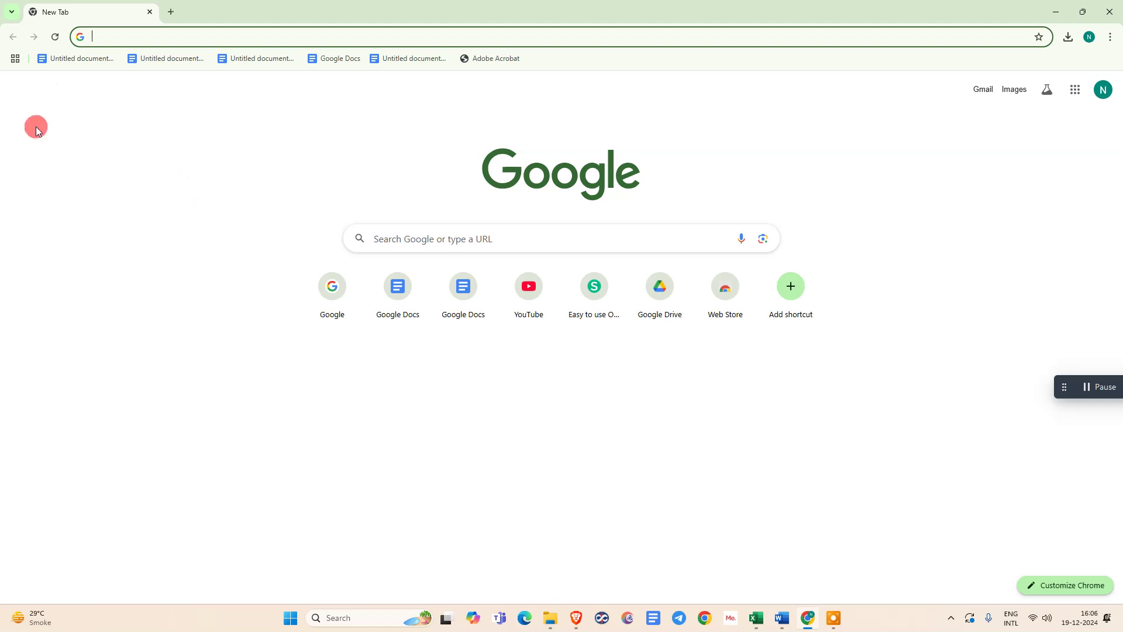
pyautogui.click(1102, 89)
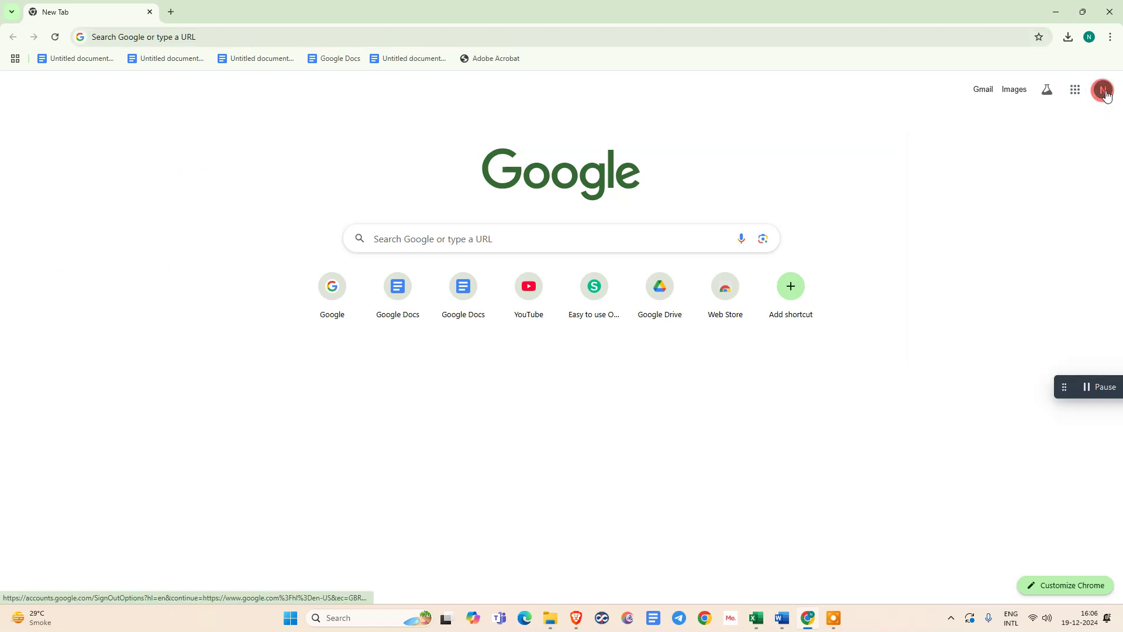
pyautogui.click(837, 151)
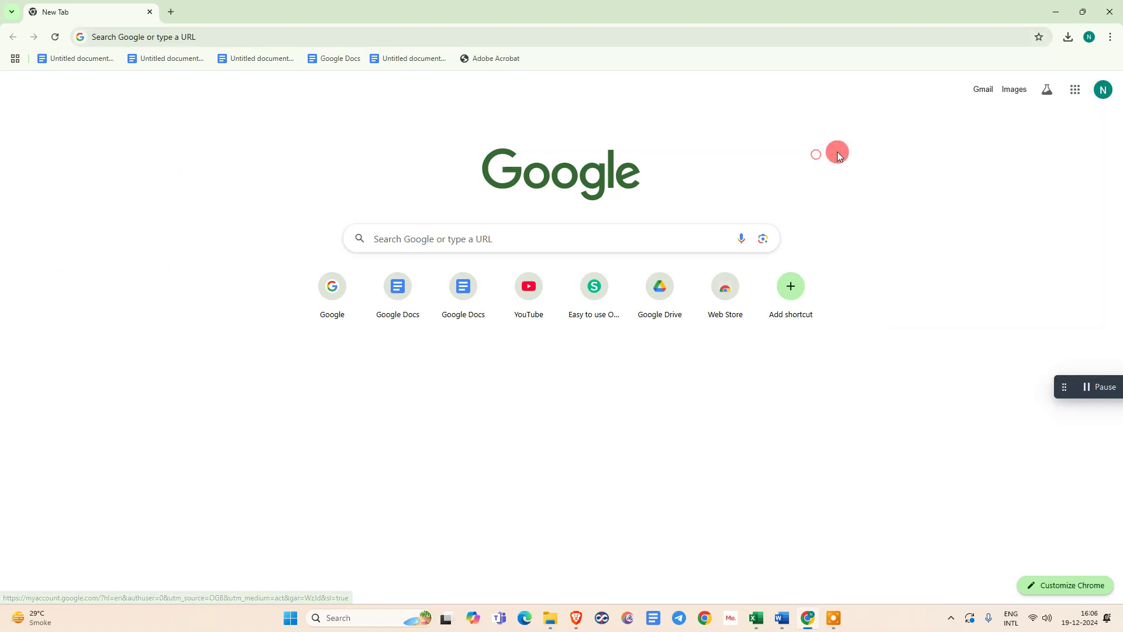
pyautogui.click(1073, 89)
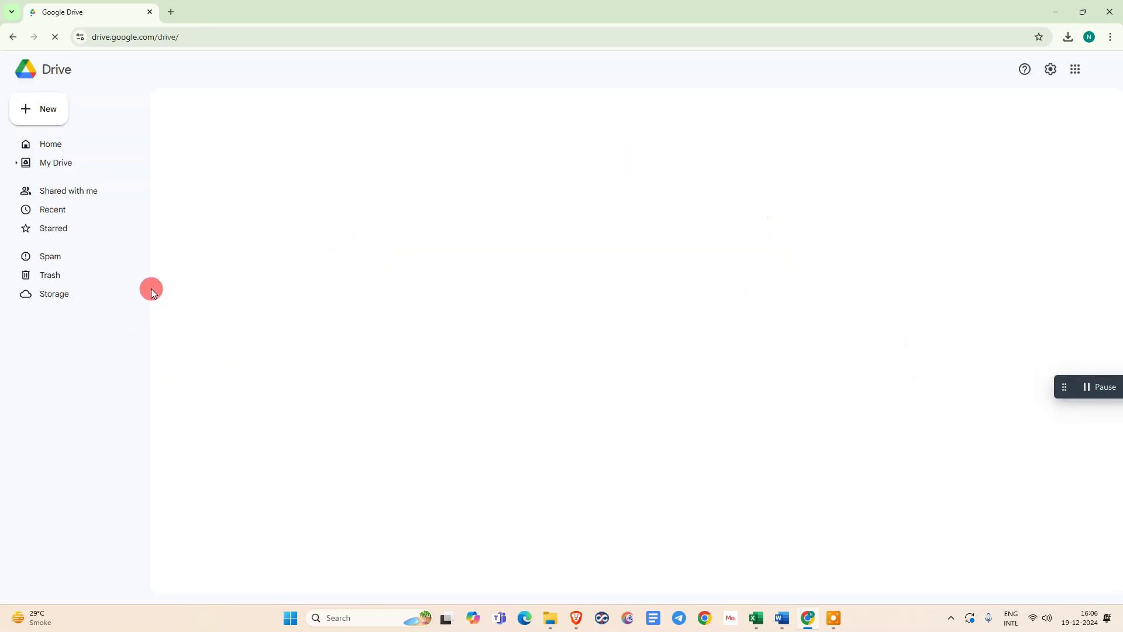
# Step: Upload the Training proposal PDF, keeping both files so it becomes Training proposal (4).pdf
pyautogui.click(41, 108)
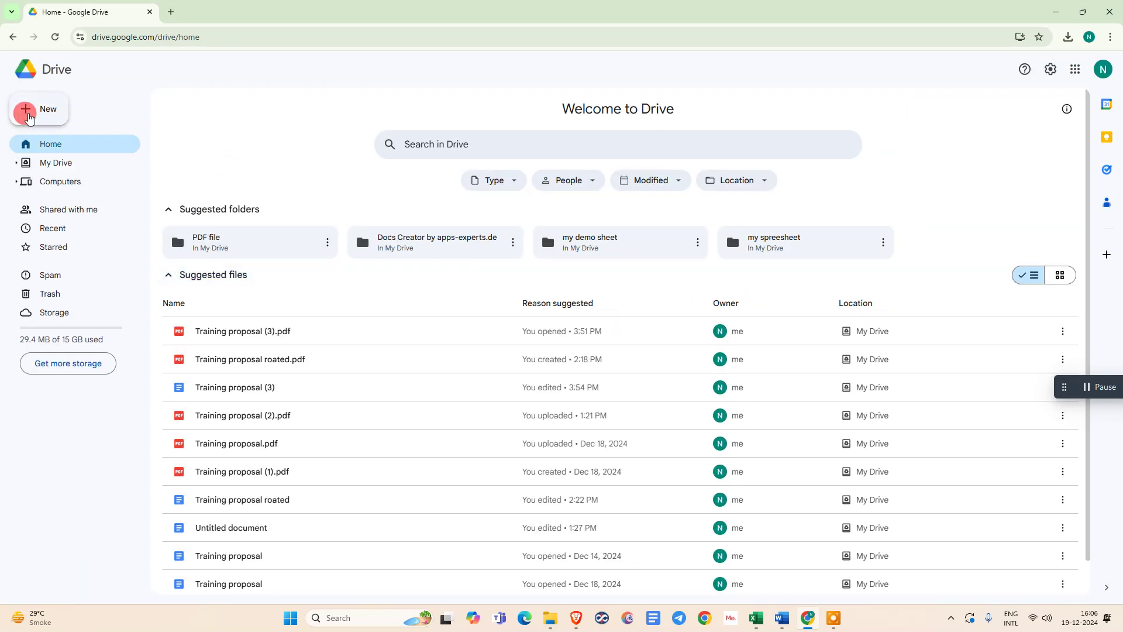
pyautogui.click(226, 100)
pyautogui.click(29, 120)
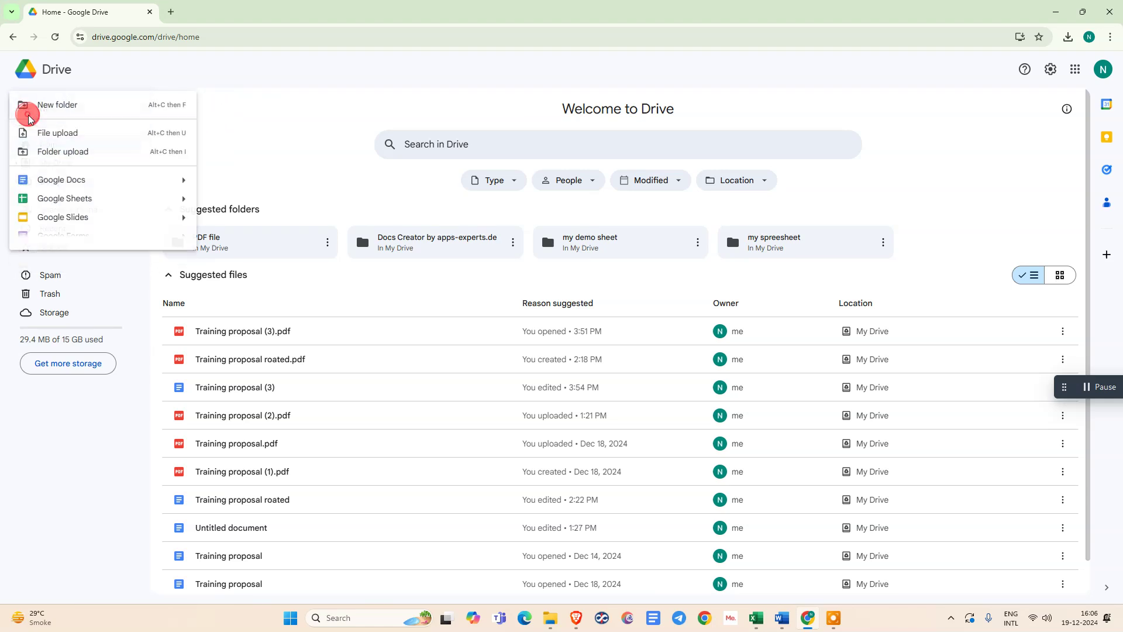
pyautogui.click(73, 134)
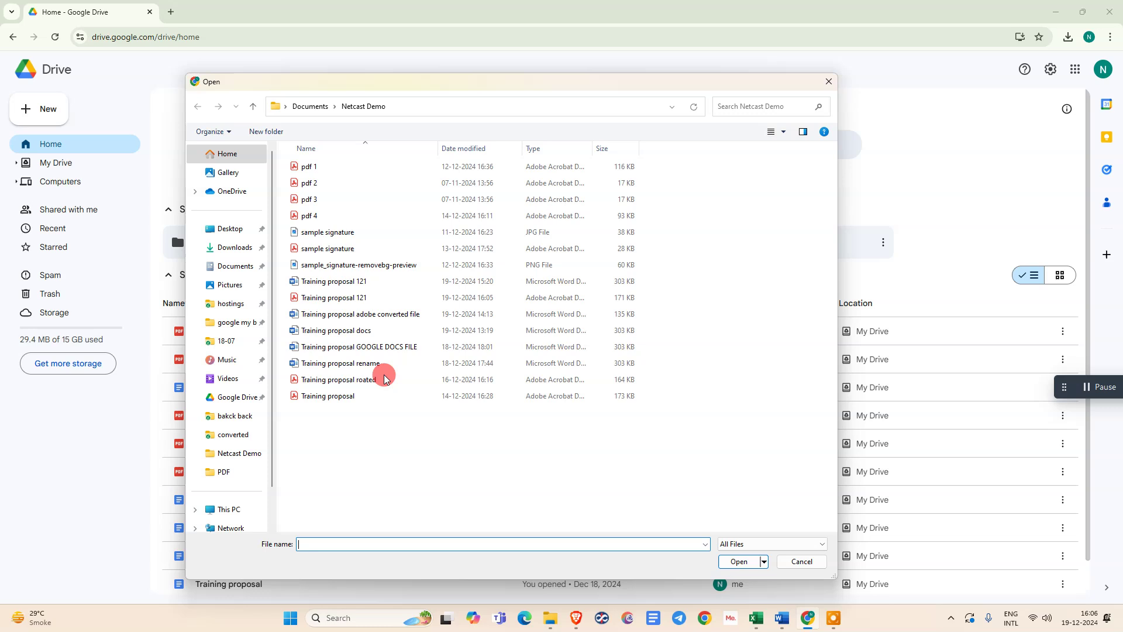
pyautogui.click(363, 396)
pyautogui.click(739, 561)
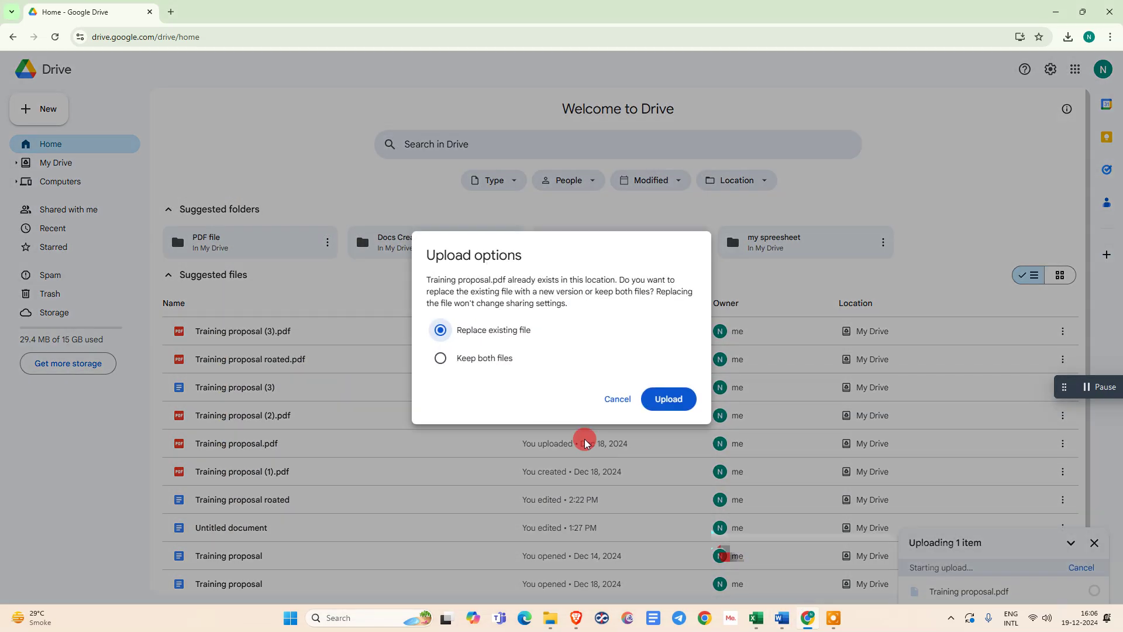
pyautogui.click(501, 358)
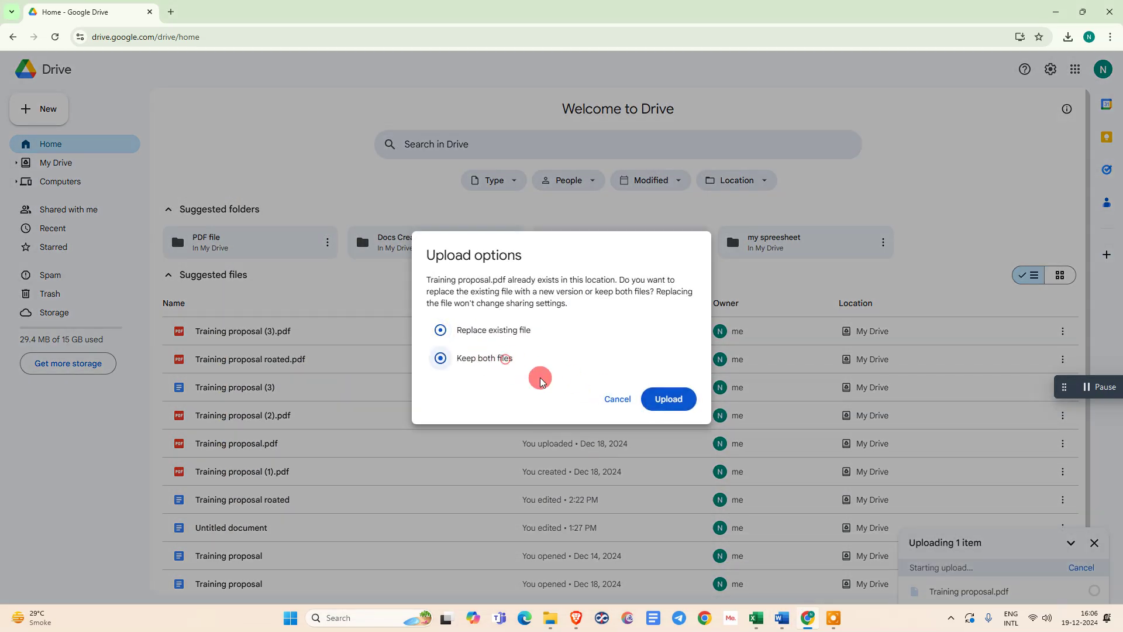
pyautogui.click(668, 399)
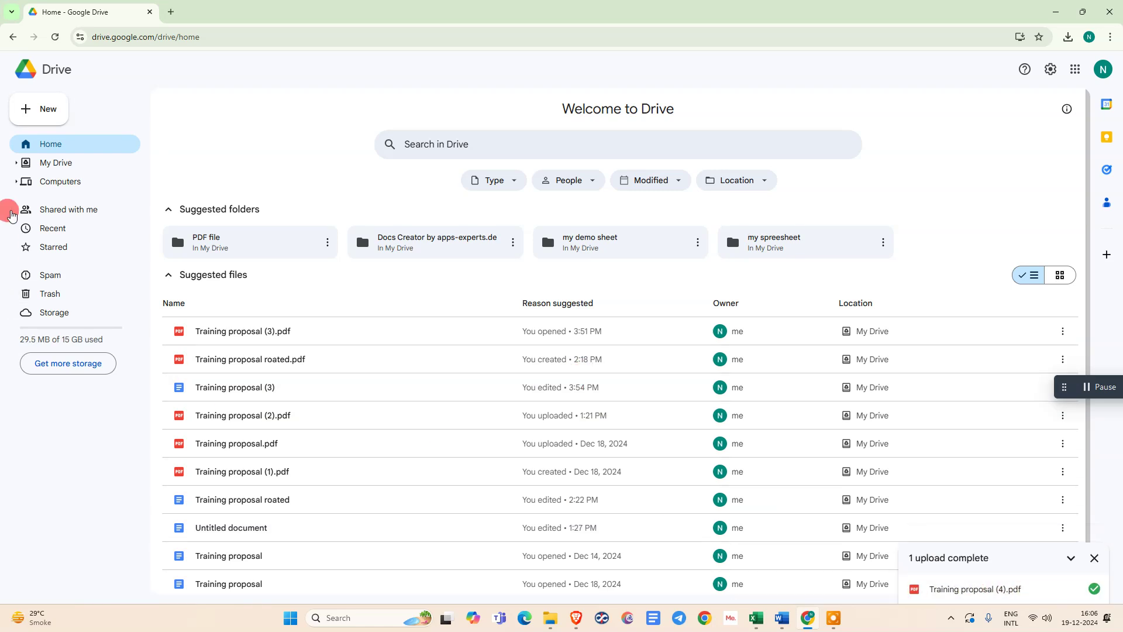
# Step: From Recent, open Training proposal (4).pdf with Google Docs, then open the New menu
pyautogui.click(64, 230)
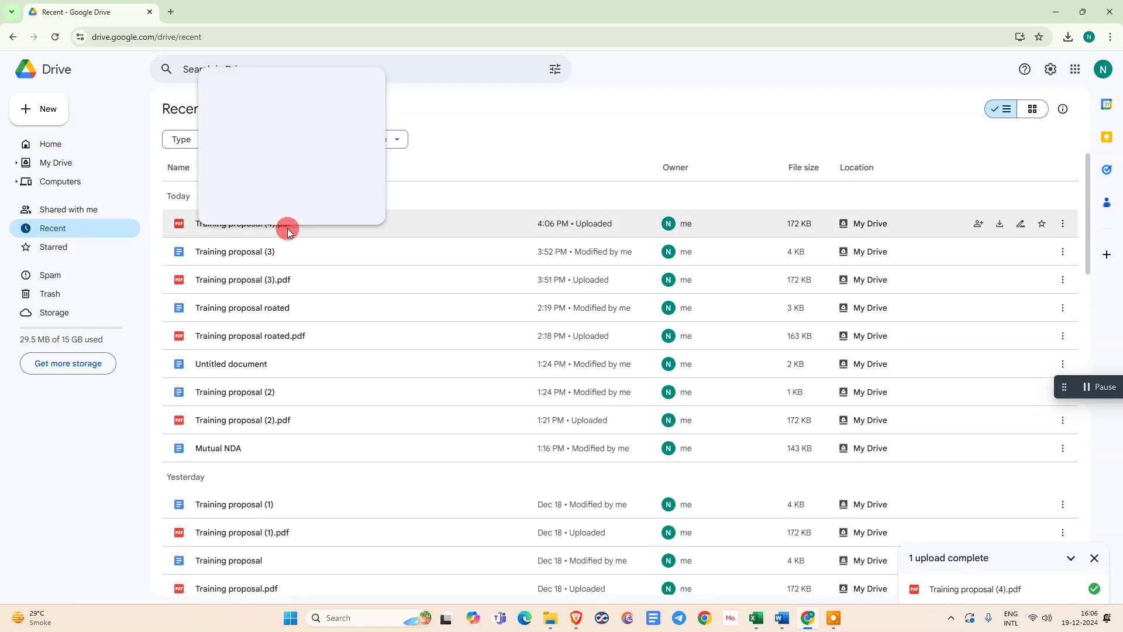
pyautogui.rightClick(354, 227)
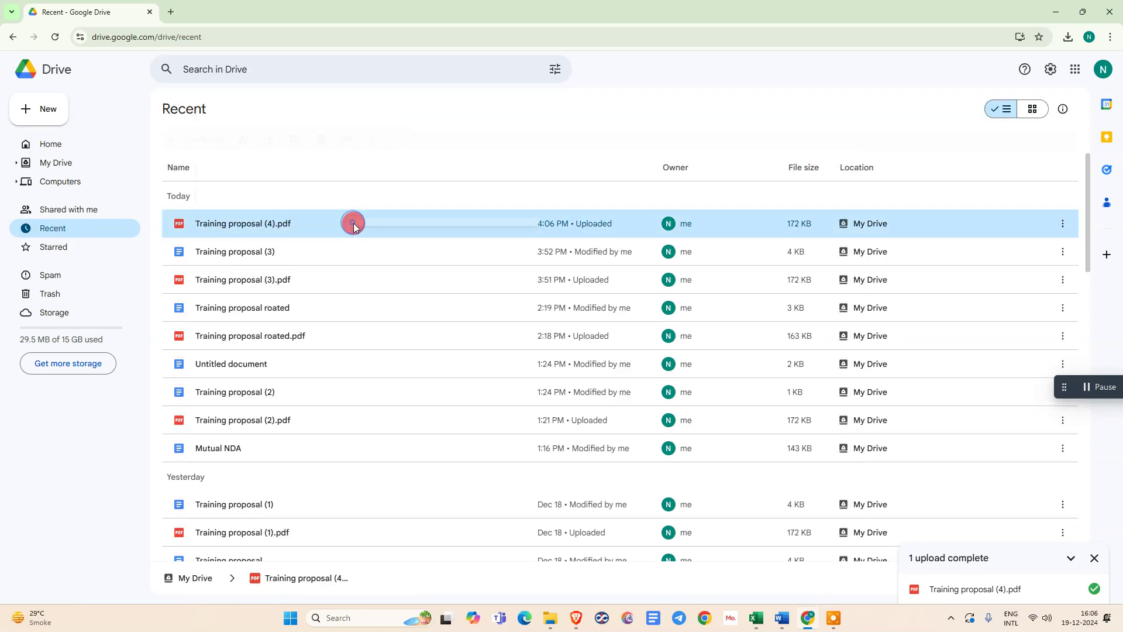
pyautogui.rightClick(270, 227)
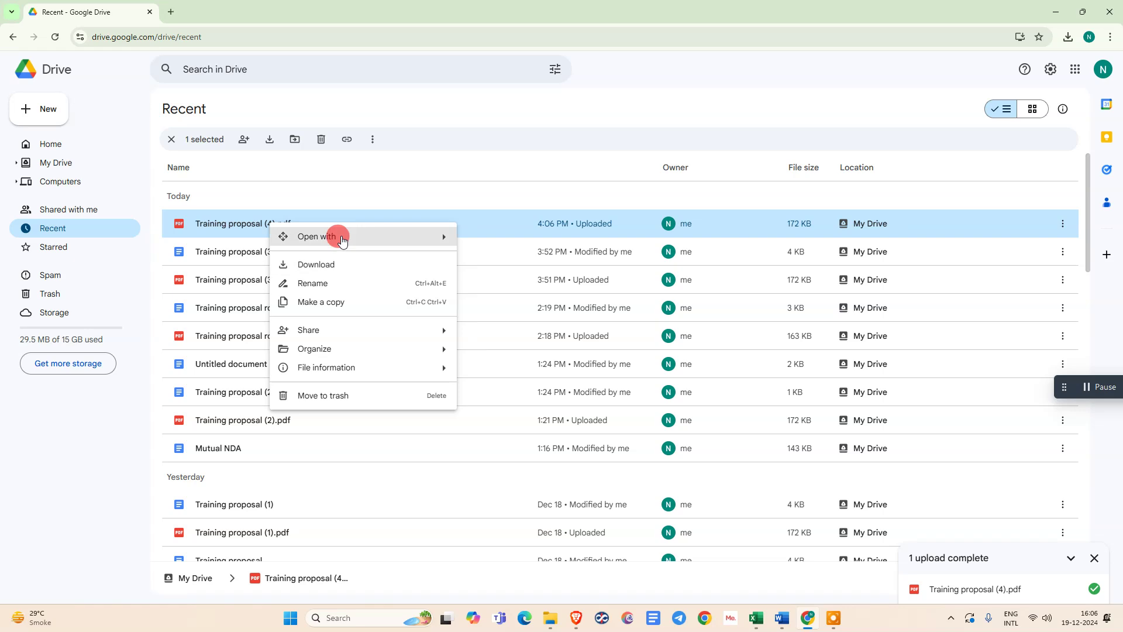
pyautogui.moveTo(335, 237)
pyautogui.click(562, 302)
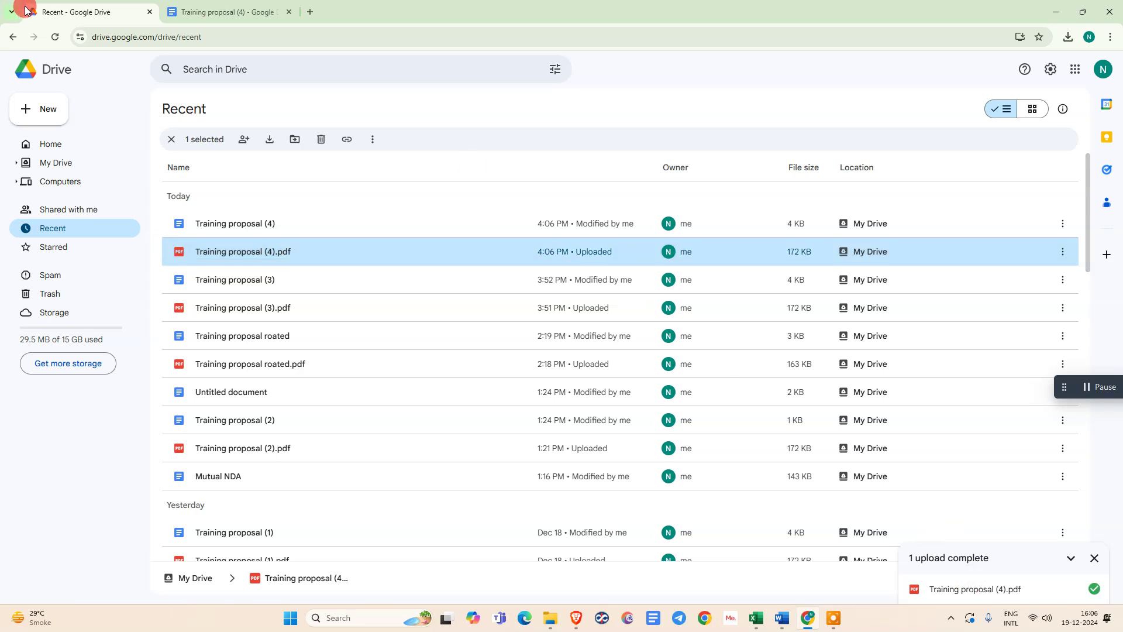
pyautogui.click(39, 110)
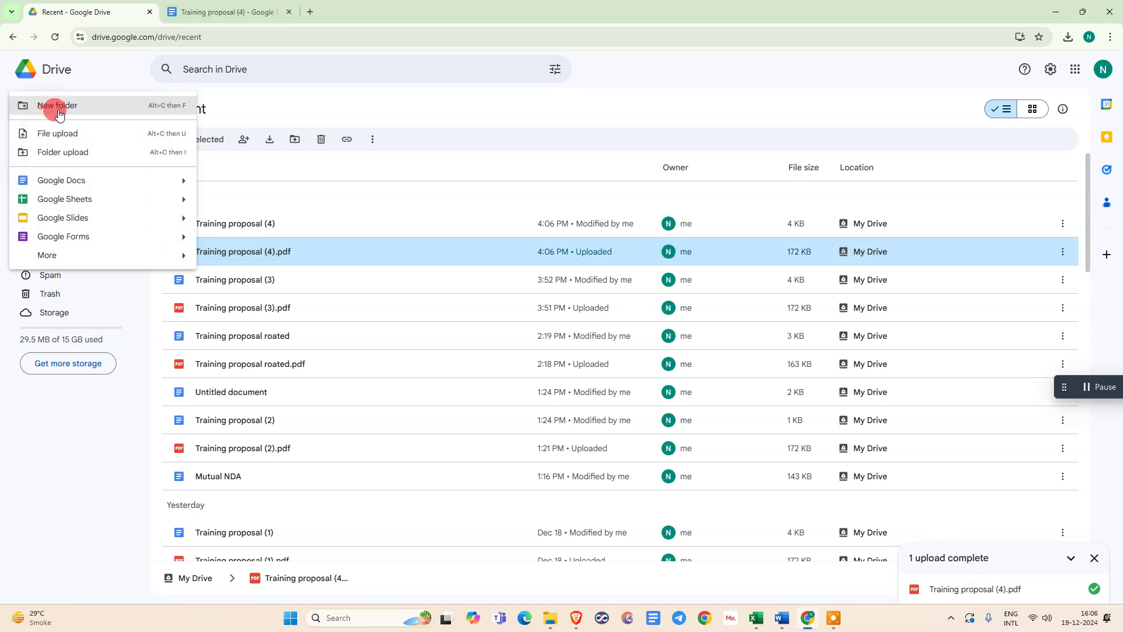
# Step: Upload Training proposal rename.docx from Documents > Netcast Demo
pyautogui.click(64, 140)
pyautogui.click(311, 367)
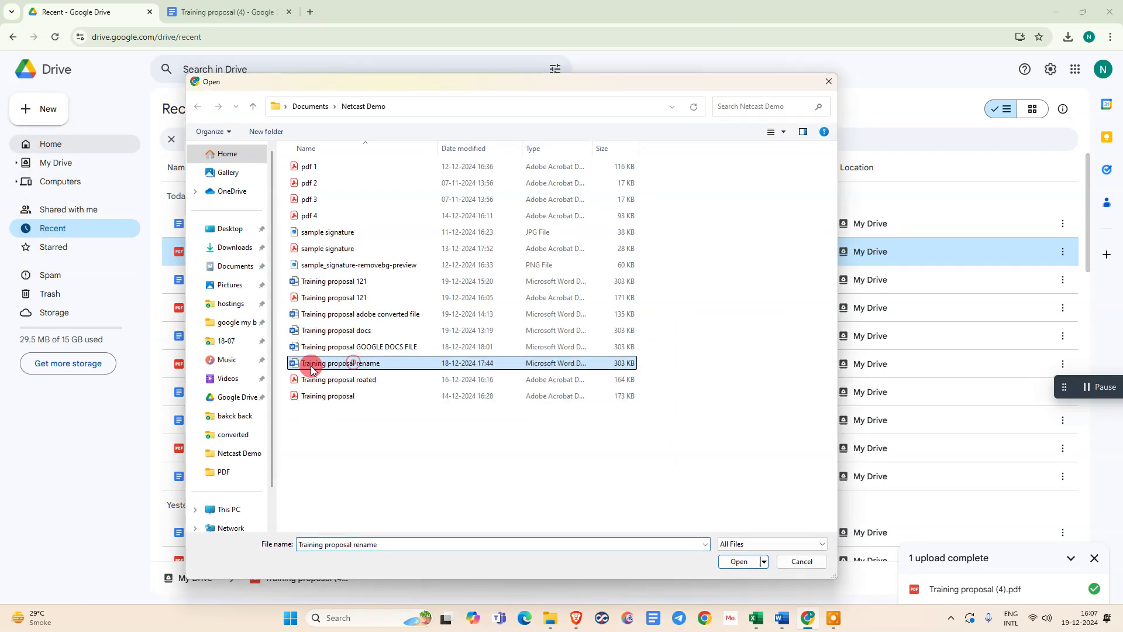
pyautogui.click(795, 622)
pyautogui.click(735, 563)
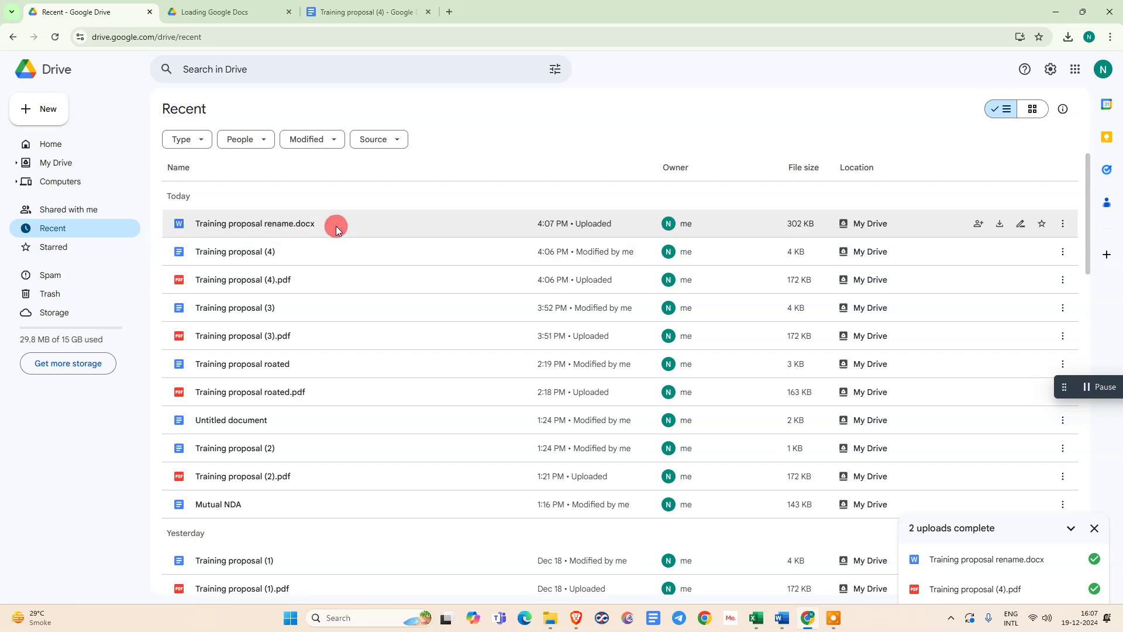
# Step: Open Training proposal rename.docx, dismiss the Word-features warning, scroll the pages, and open the File menu
pyautogui.doubleClick(336, 225)
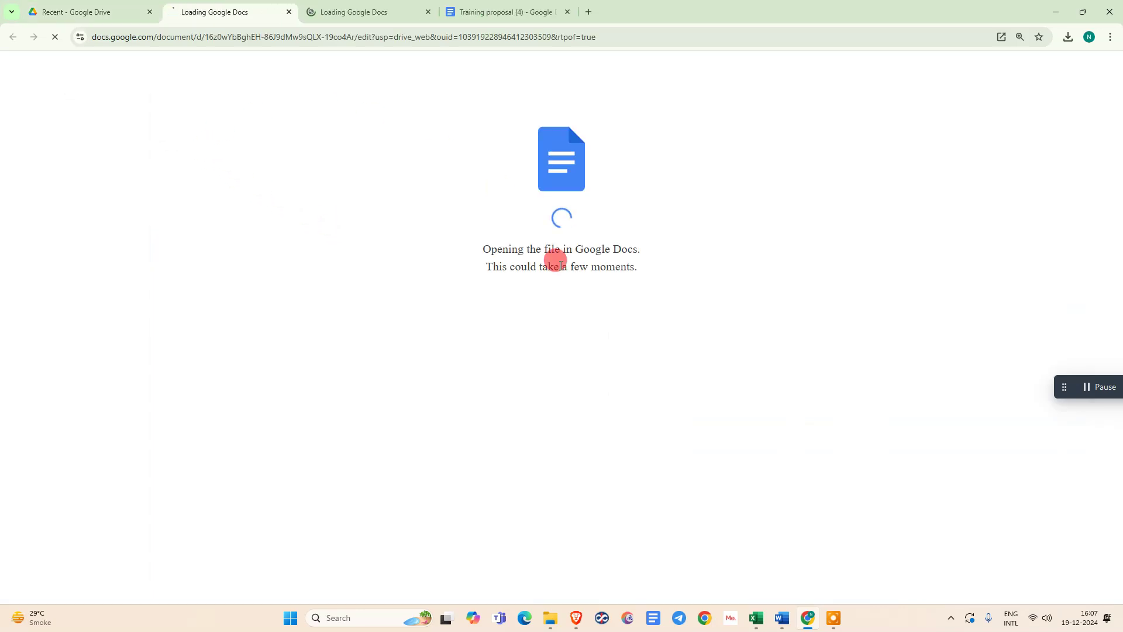
pyautogui.scroll(-20, 907, 286)
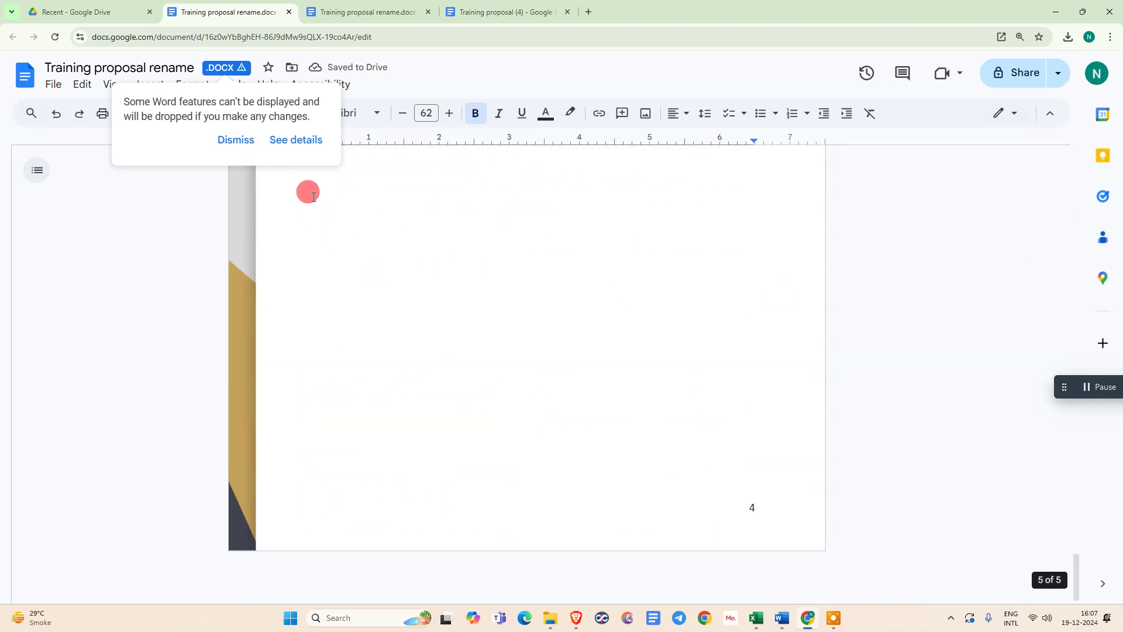
pyautogui.click(228, 140)
pyautogui.scroll(15, 612, 376)
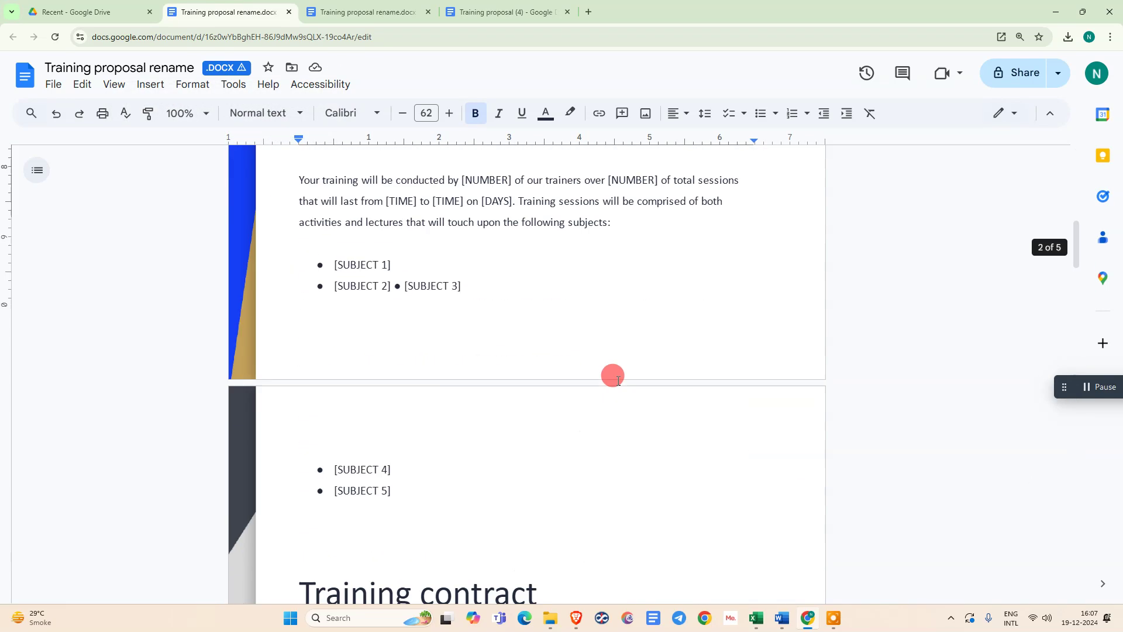
pyautogui.scroll(10, 618, 380)
pyautogui.click(47, 85)
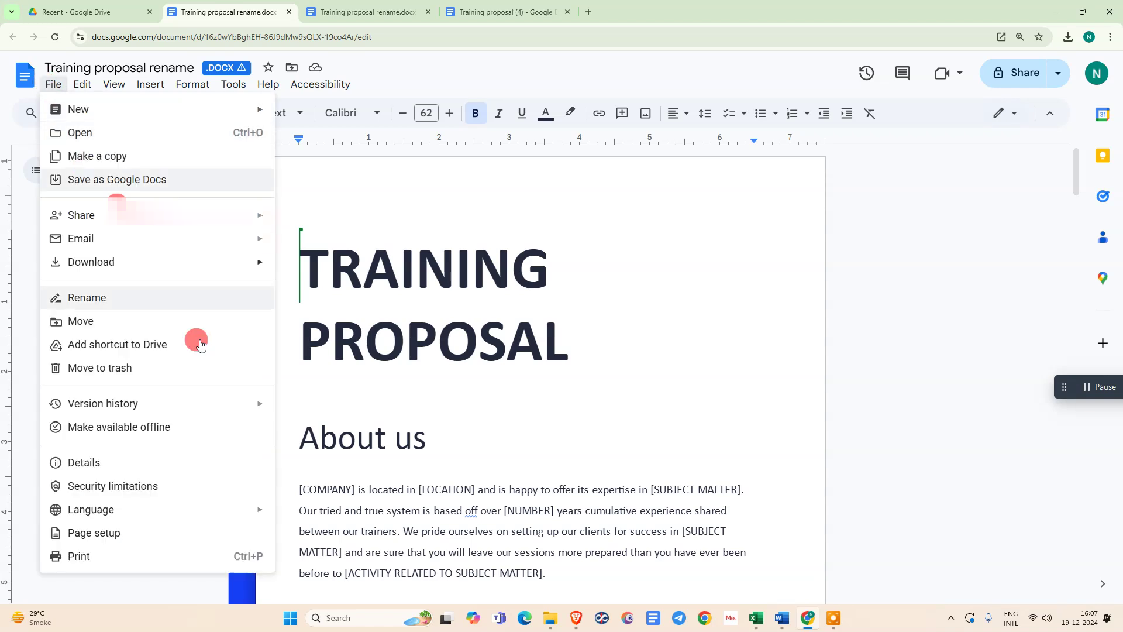
# Step: Open Print from the File menu to save all 5 pages as PDF
pyautogui.press('Escape')
pyautogui.click(52, 88)
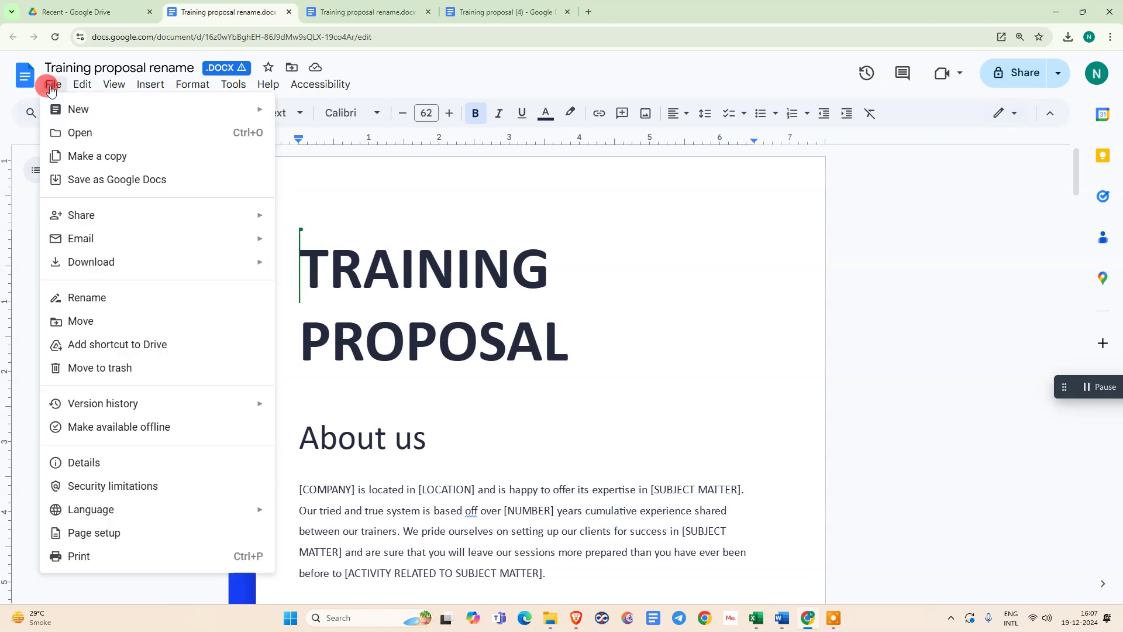
pyautogui.moveTo(123, 267)
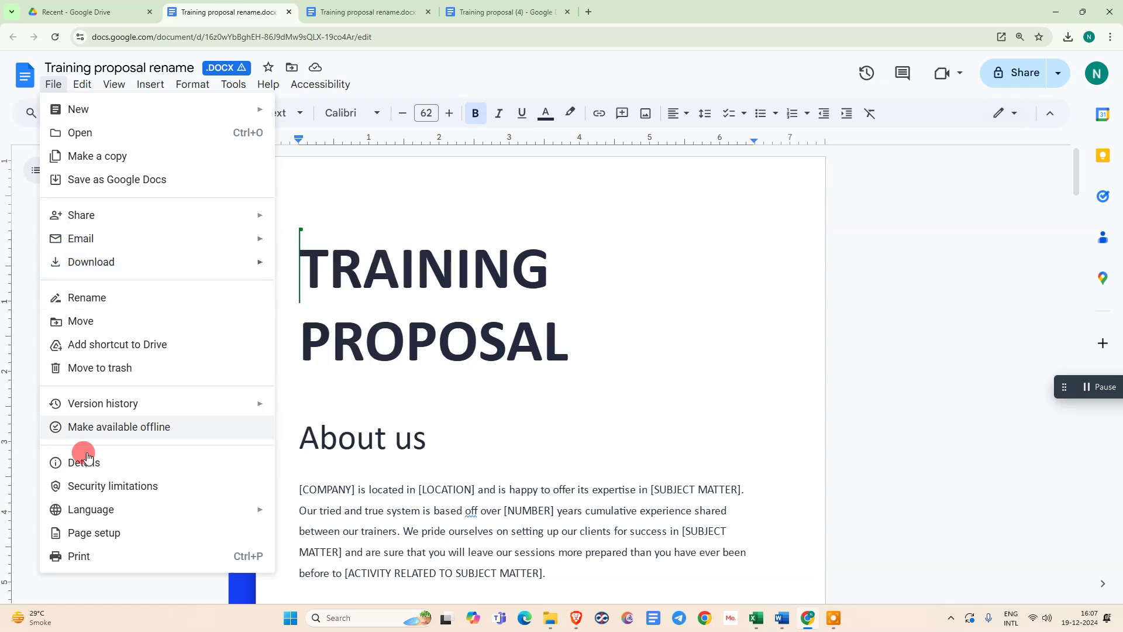
pyautogui.click(81, 557)
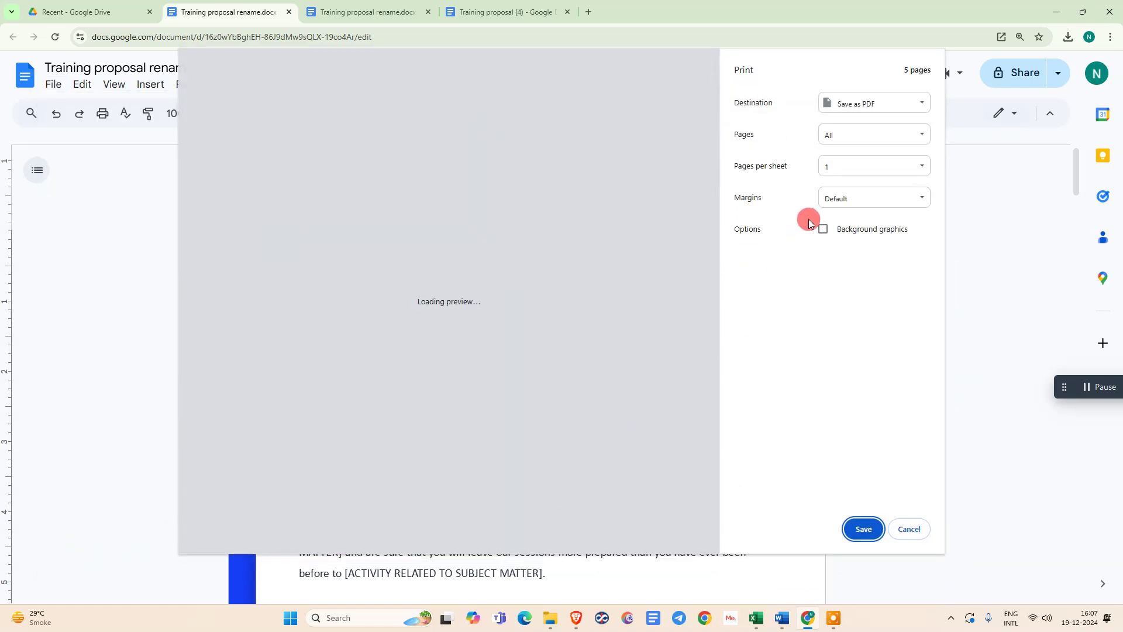
# Step: Set the print destination to Save as PDF and start saving the proposal
pyautogui.scroll(-15, 463, 251)
pyautogui.scroll(15, 463, 257)
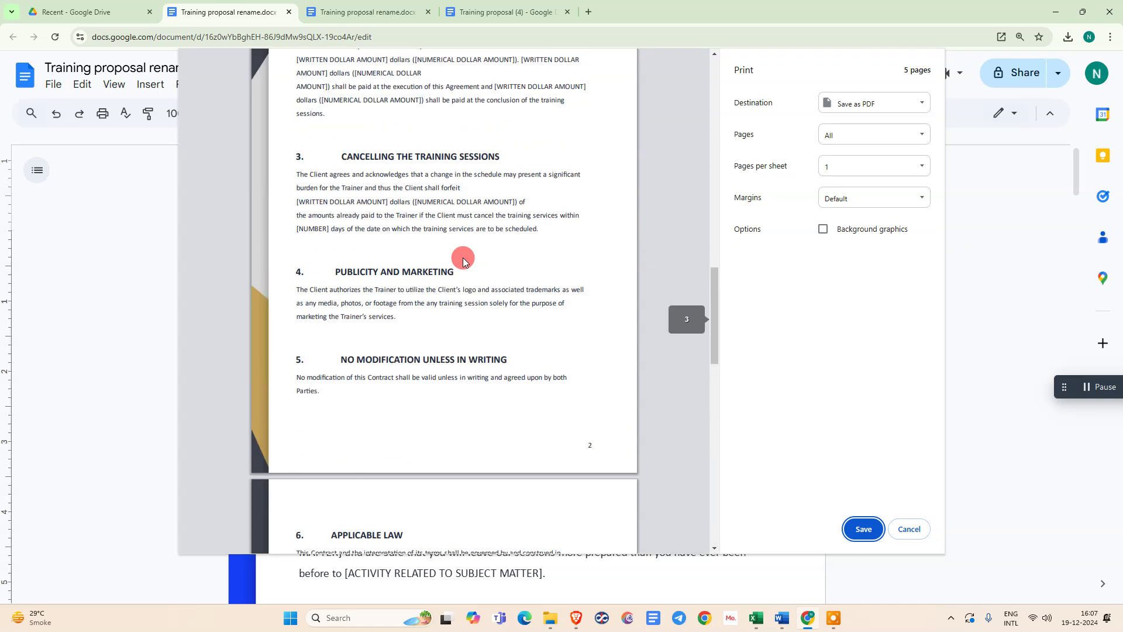
pyautogui.click(881, 110)
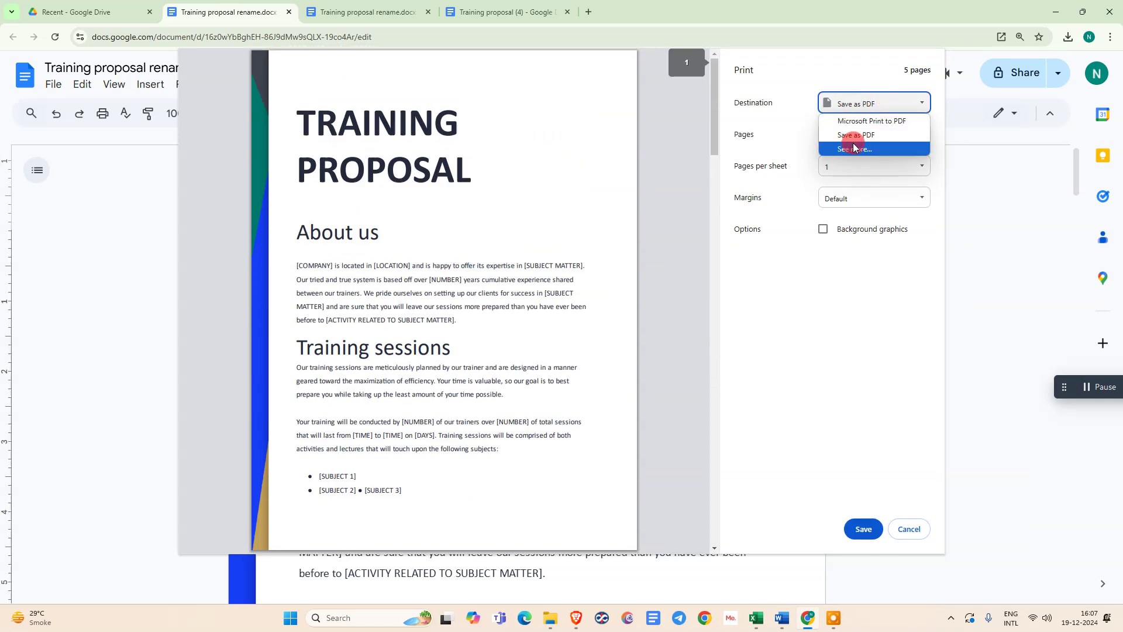
pyautogui.click(854, 134)
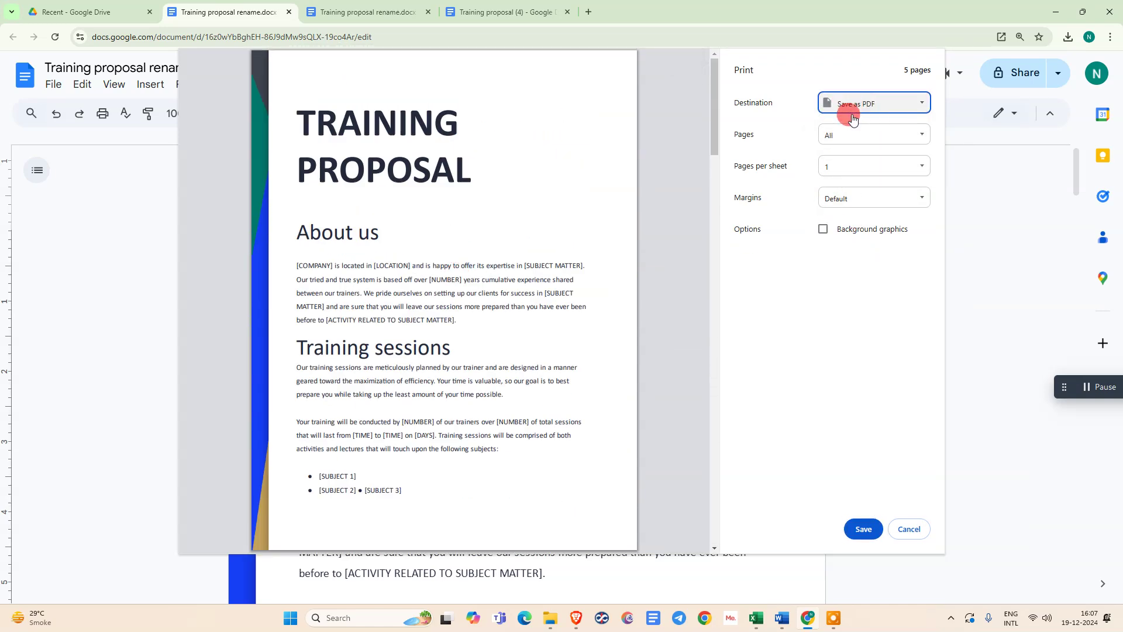
pyautogui.click(864, 530)
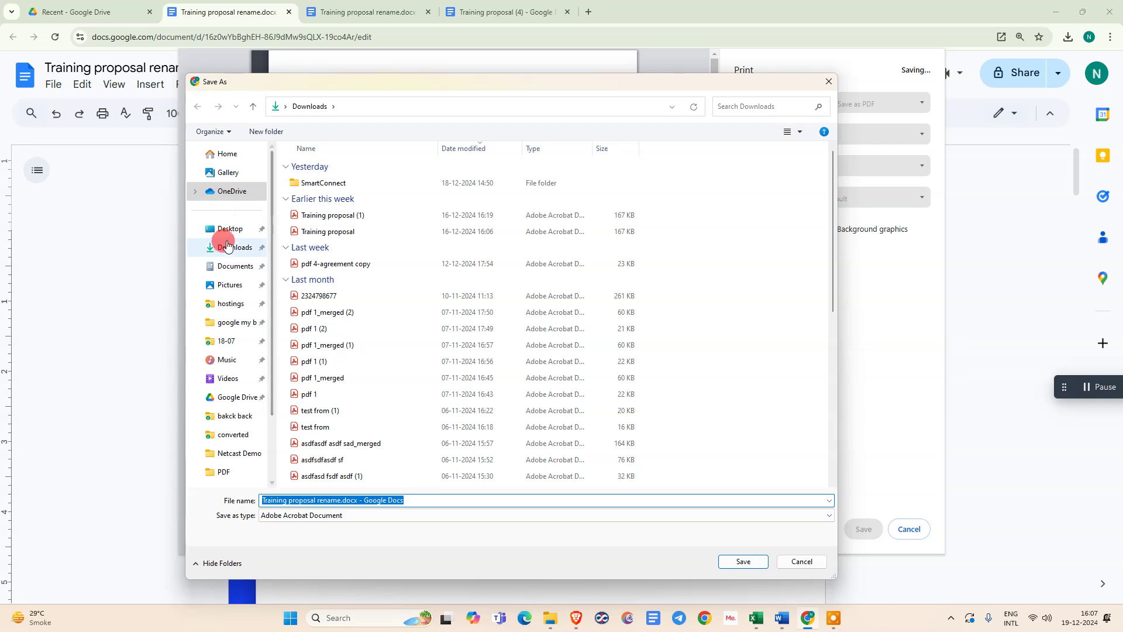
# Step: Save the 'Training proposal rename.docx - Google Docs' PDF in Documents › Netcast Demo, then show the desktop
pyautogui.click(241, 269)
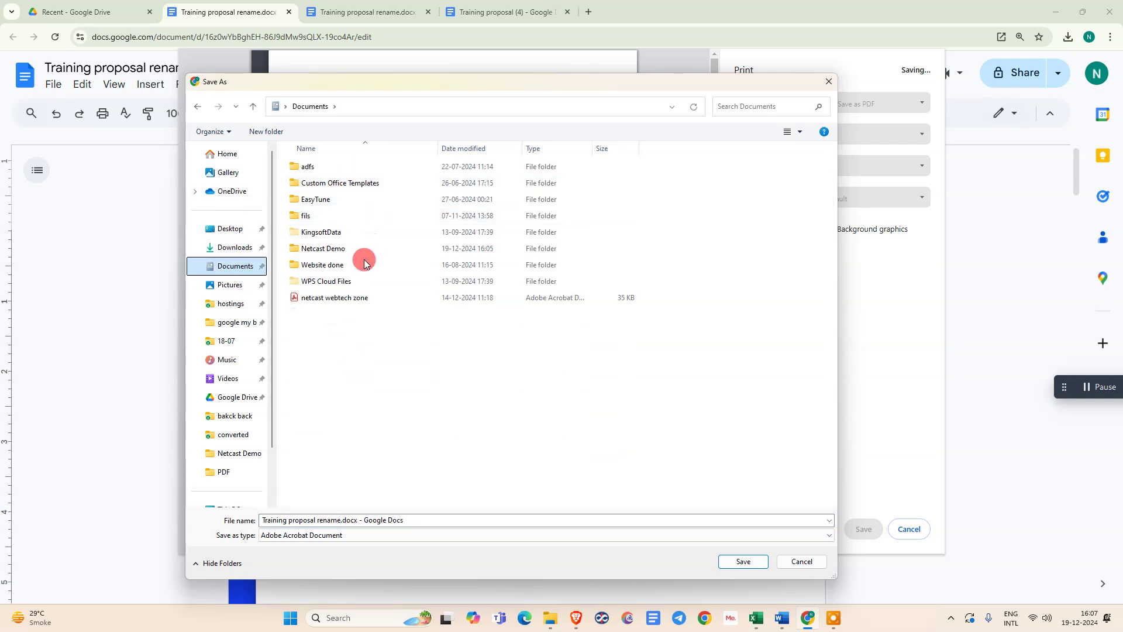
pyautogui.doubleClick(347, 252)
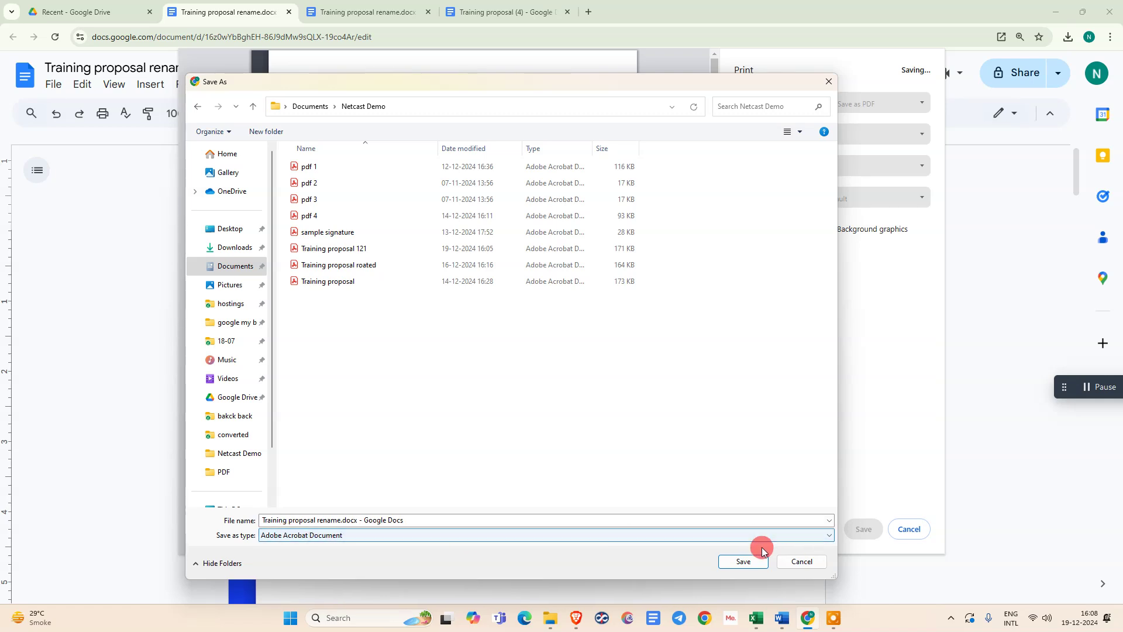
pyautogui.click(743, 561)
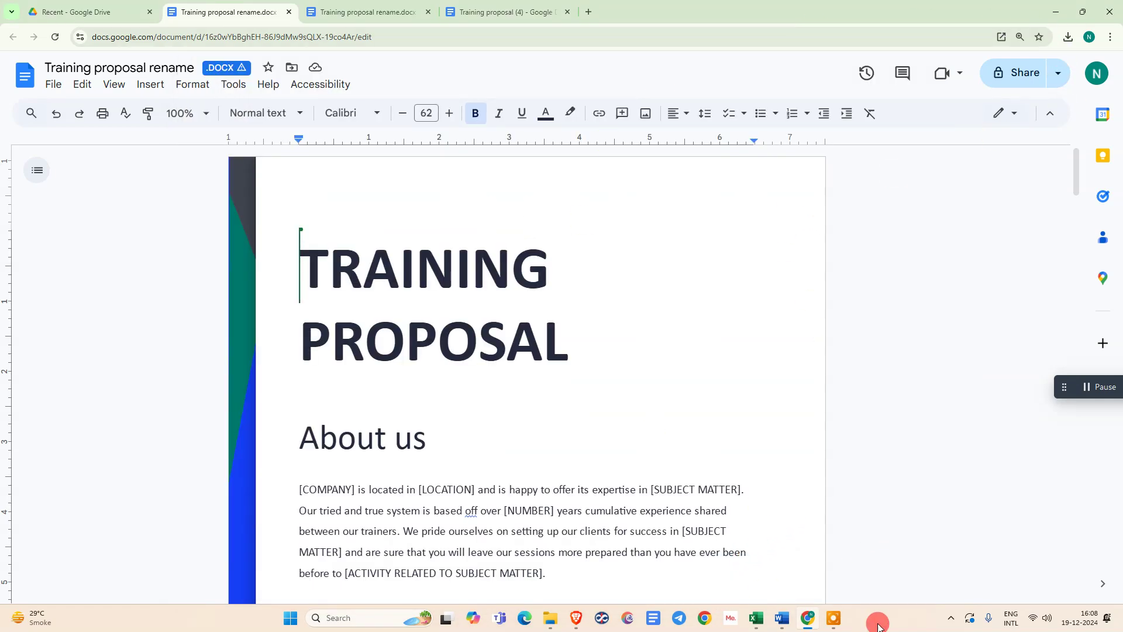
pyautogui.press('super+d')
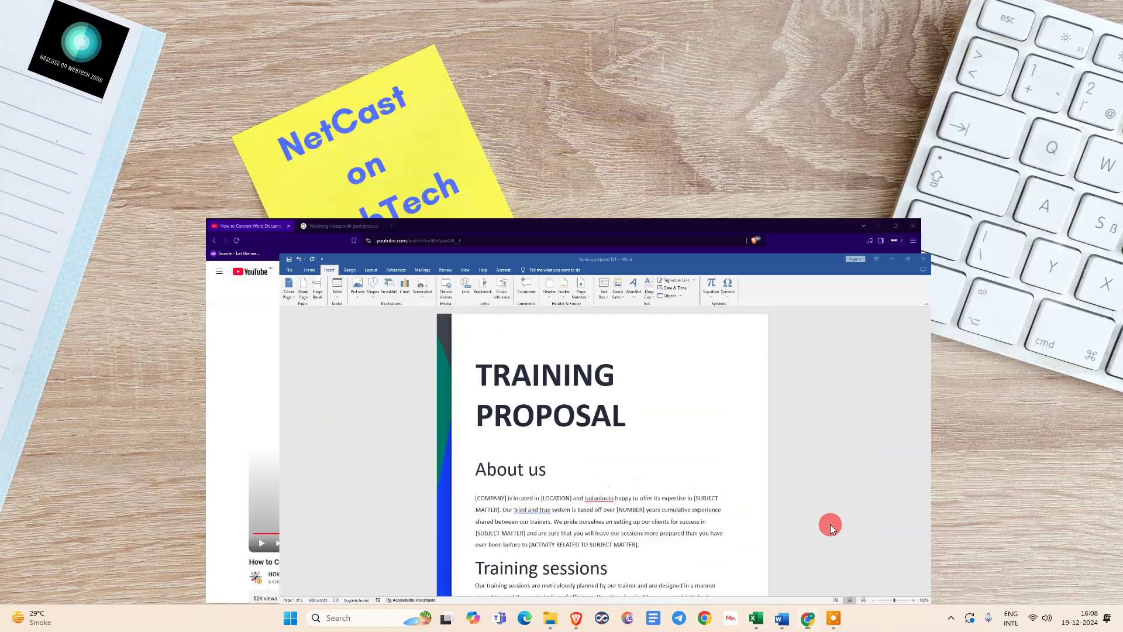